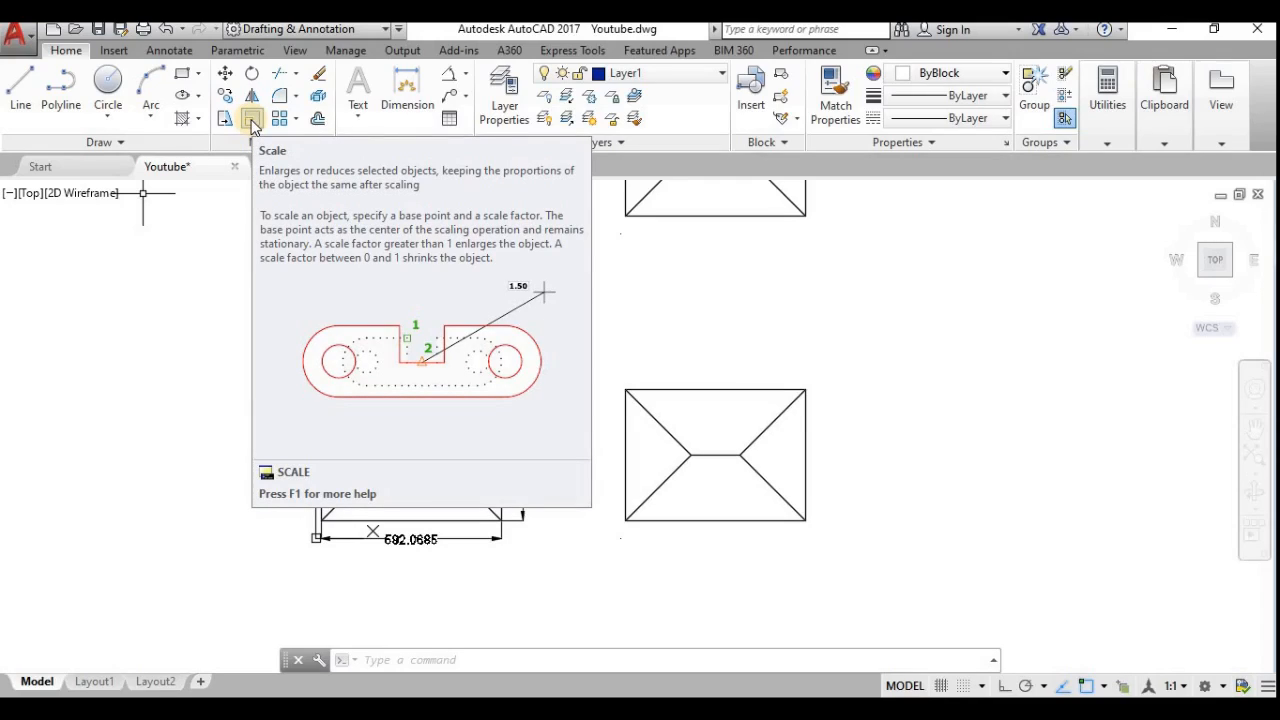
Step: Scale a copy of the lower-right roof plan by a factor of 2, using its lower-left corner as the base point
{"action": "left_click", "coordinate": [252, 121]}
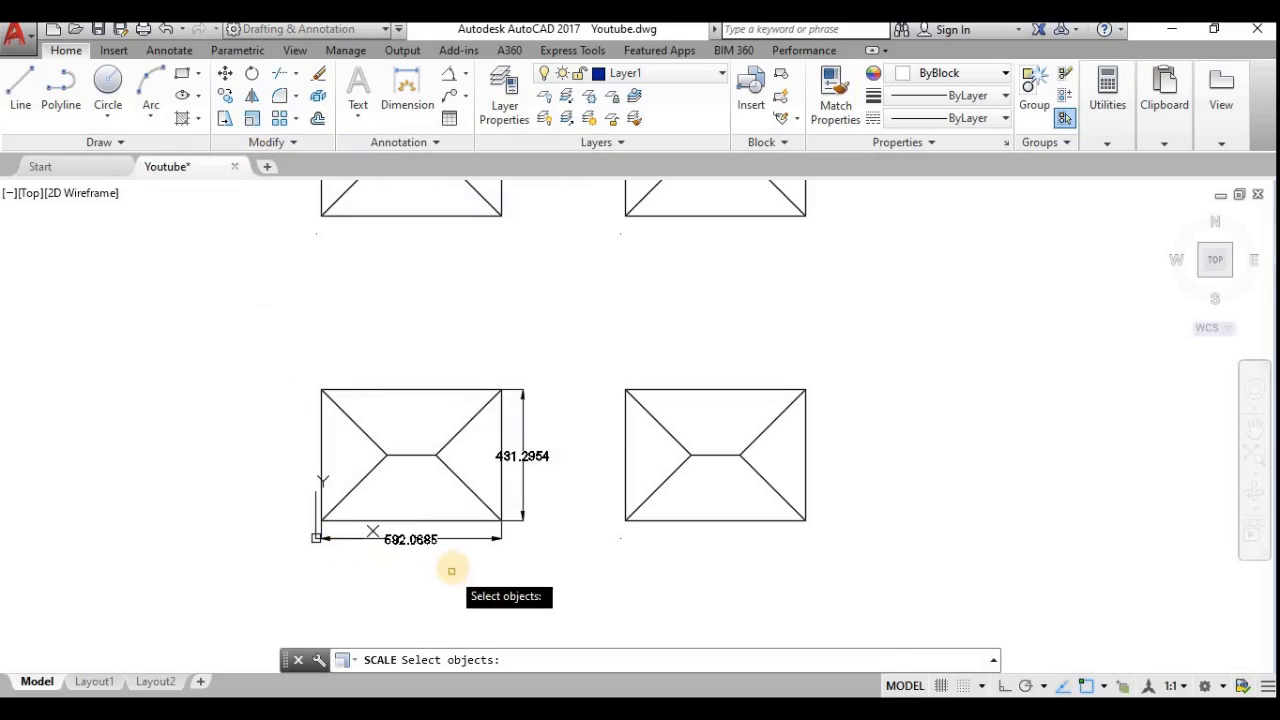
{"action": "left_click", "coordinate": [840, 548]}
{"action": "left_click", "coordinate": [582, 347]}
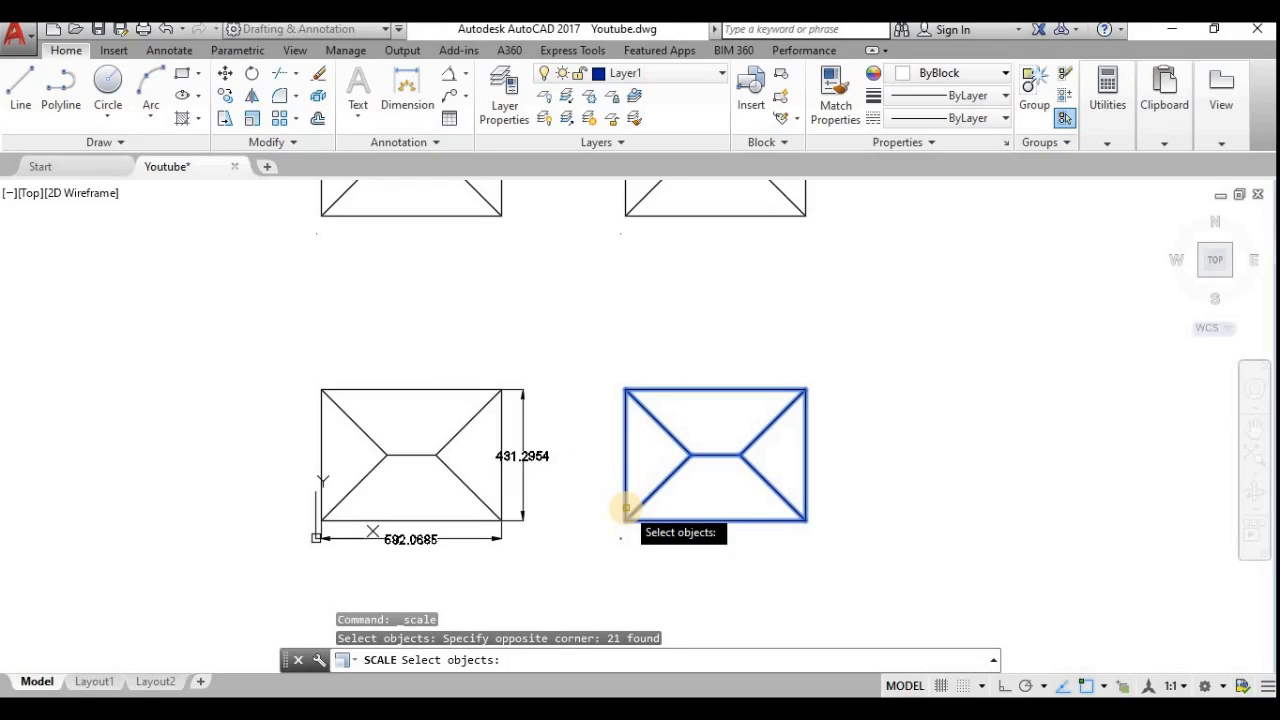
{"action": "key", "text": "Return"}
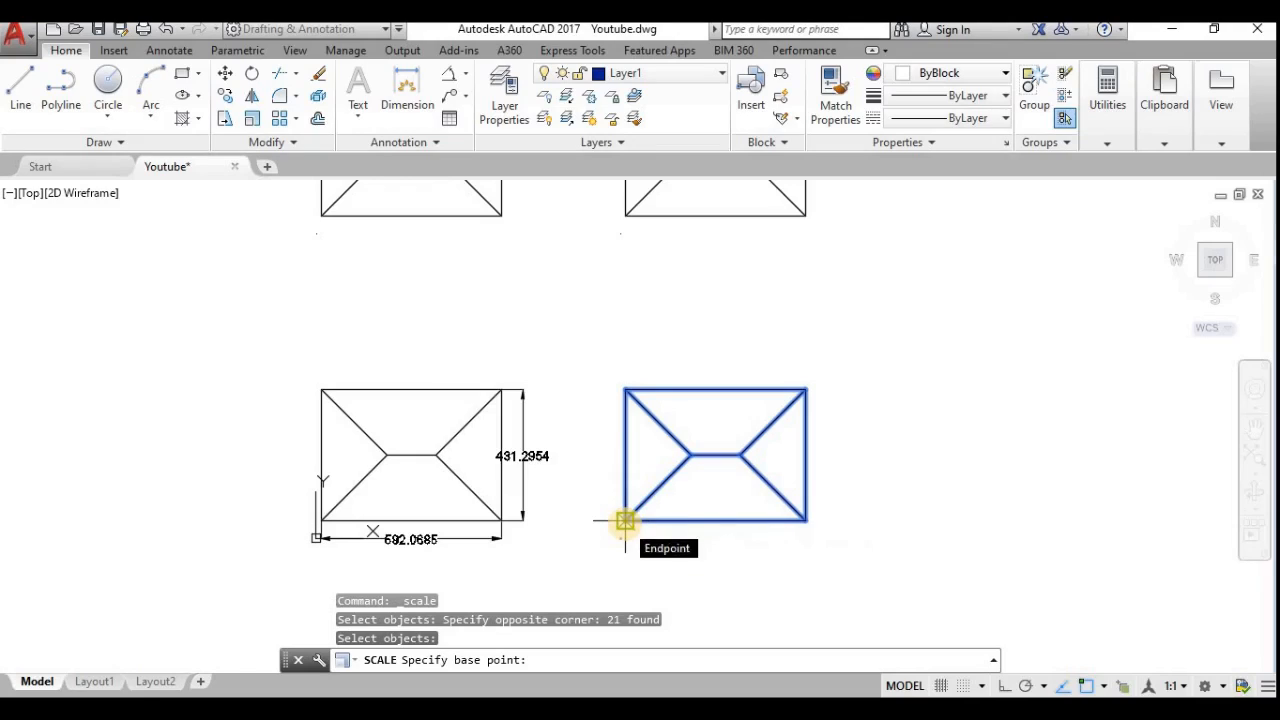
{"action": "left_click", "coordinate": [625, 520]}
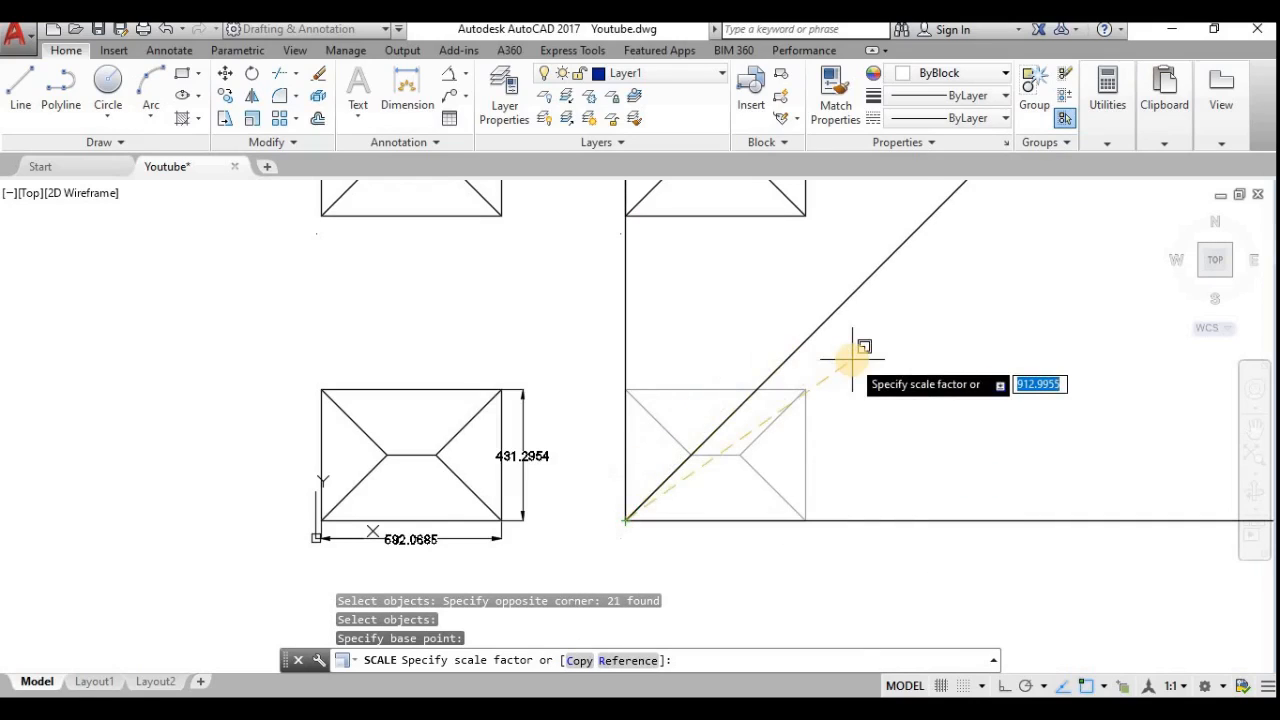
{"action": "left_click", "coordinate": [578, 661]}
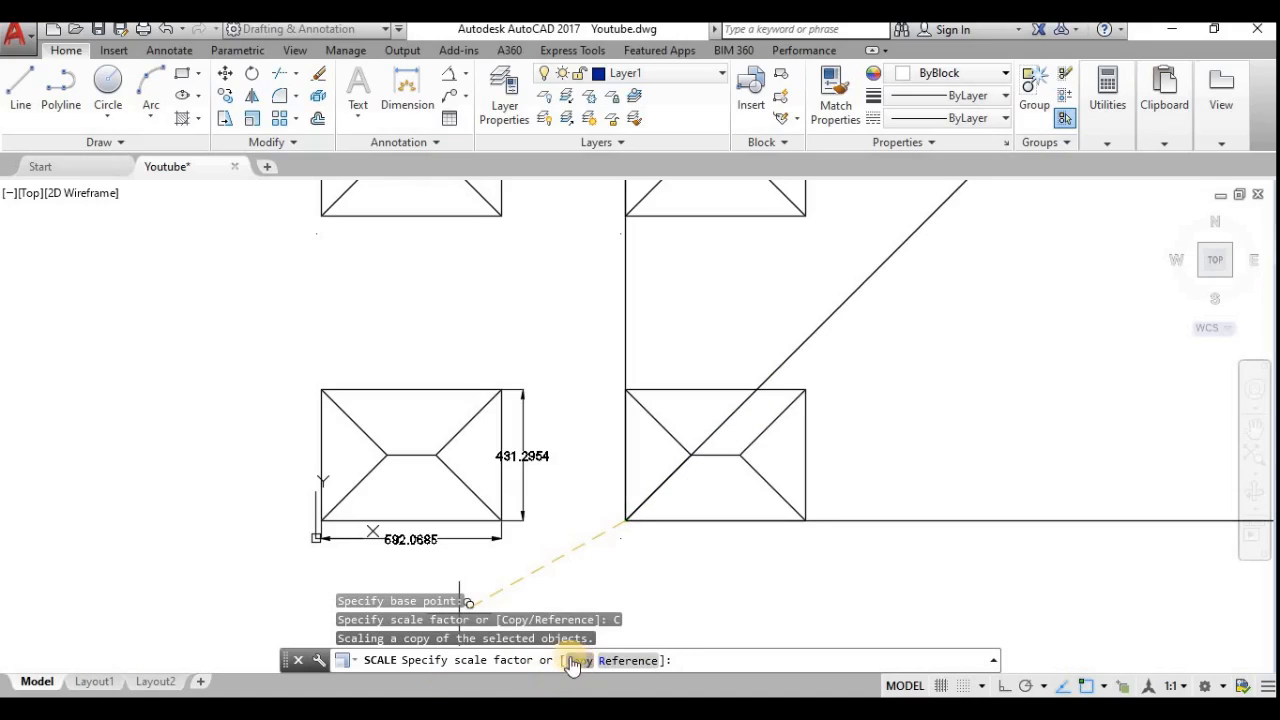
{"action": "scroll", "coordinate": [676, 474], "scroll_direction": "down", "scroll_amount": 2}
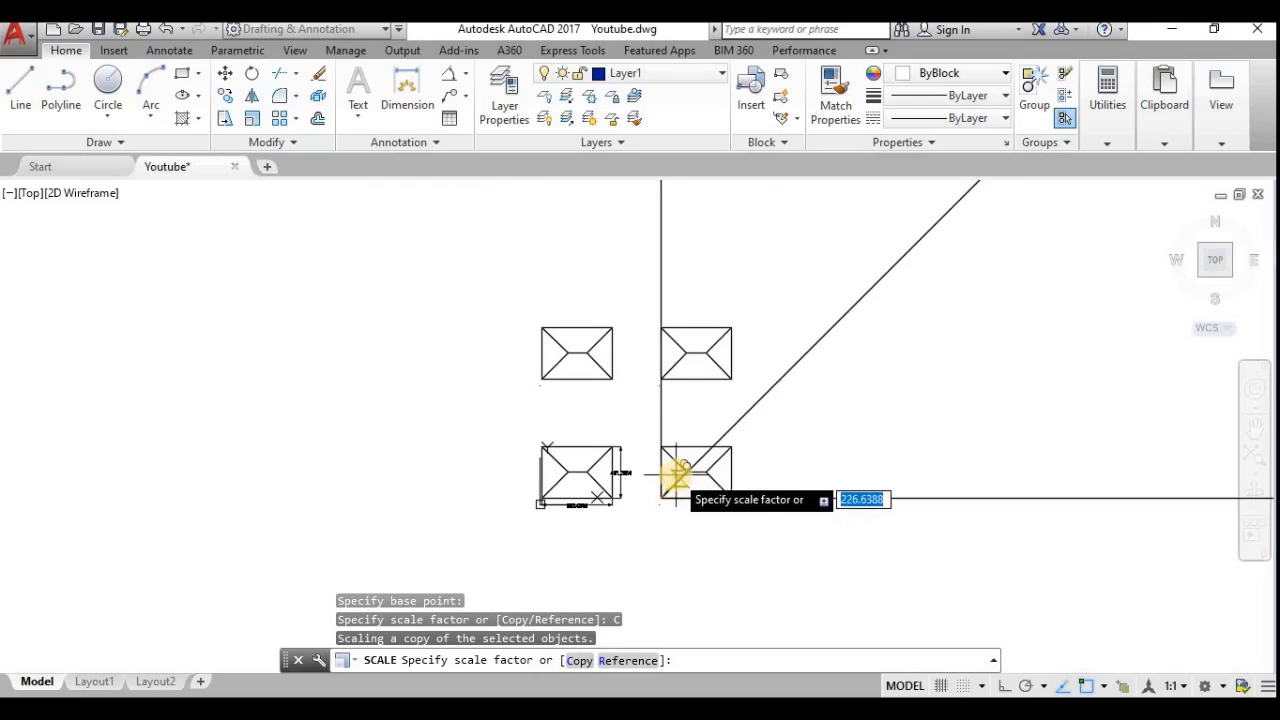
{"action": "scroll", "coordinate": [676, 474], "scroll_direction": "up", "scroll_amount": 3}
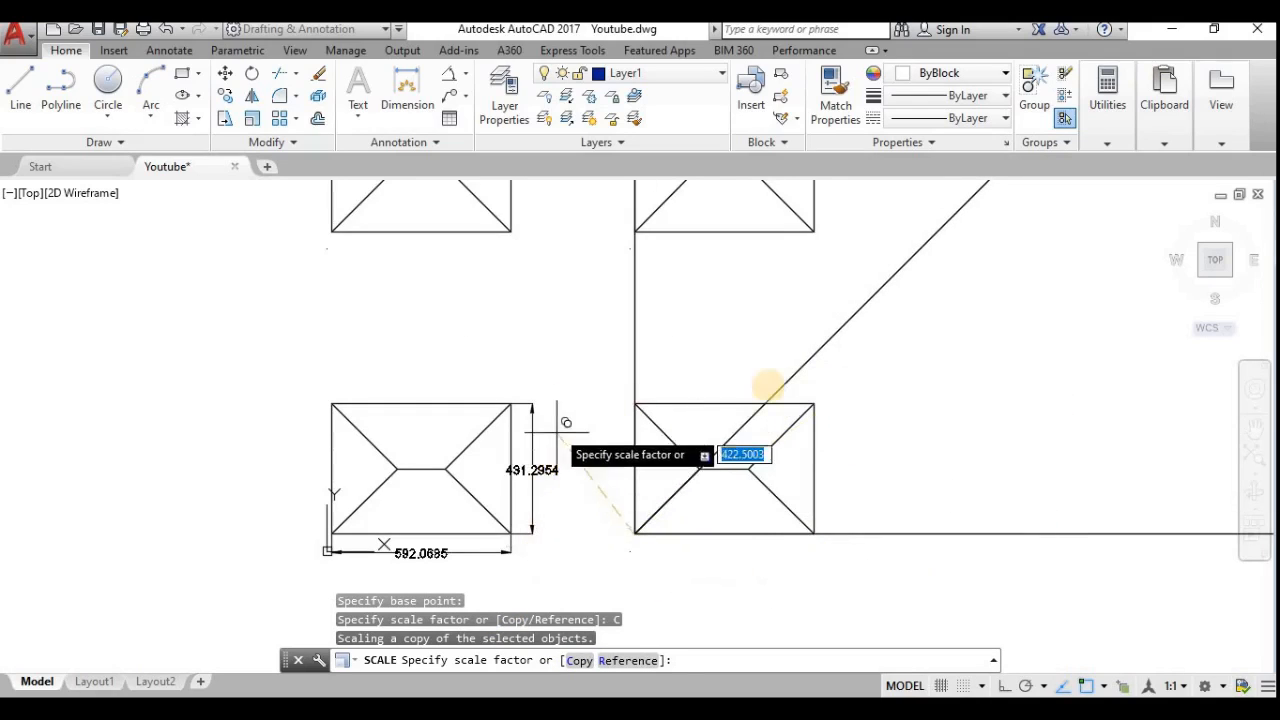
{"action": "scroll", "coordinate": [723, 514], "scroll_direction": "down", "scroll_amount": 5}
{"action": "scroll", "coordinate": [755, 408], "scroll_direction": "up", "scroll_amount": 3}
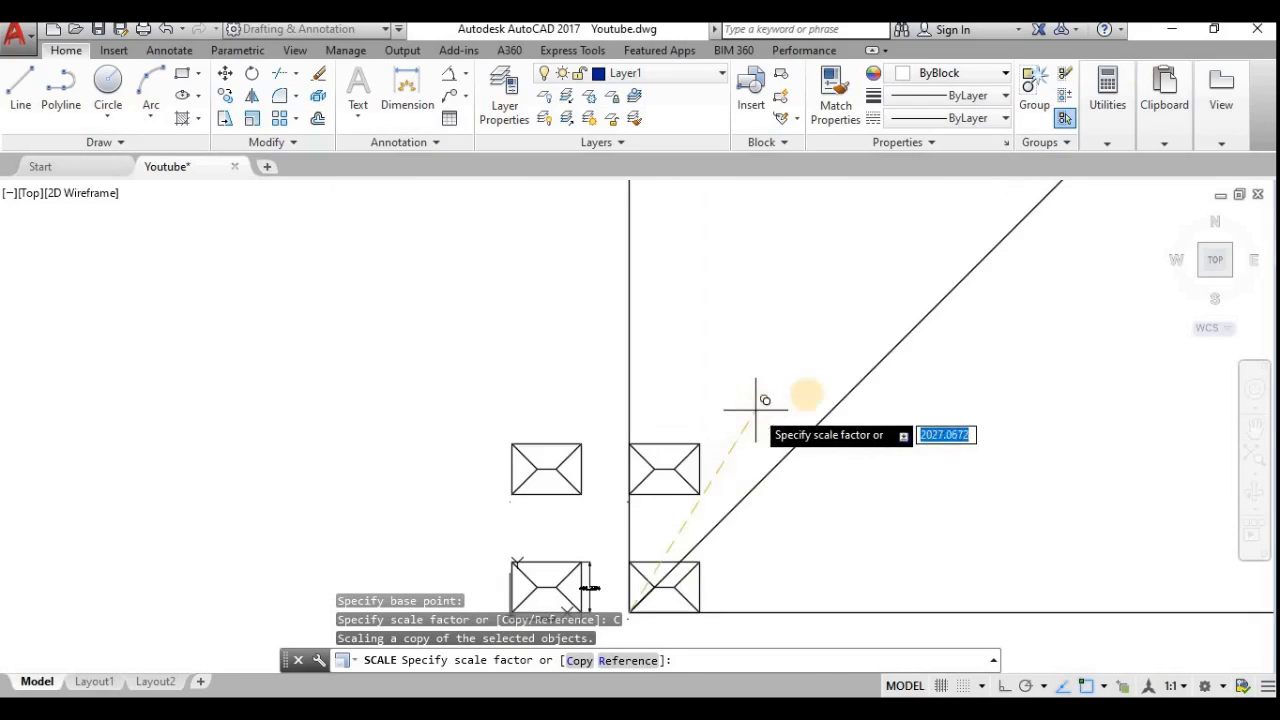
{"action": "scroll", "coordinate": [790, 395], "scroll_direction": "up", "scroll_amount": 3}
{"action": "scroll", "coordinate": [670, 500], "scroll_direction": "down", "scroll_amount": 5}
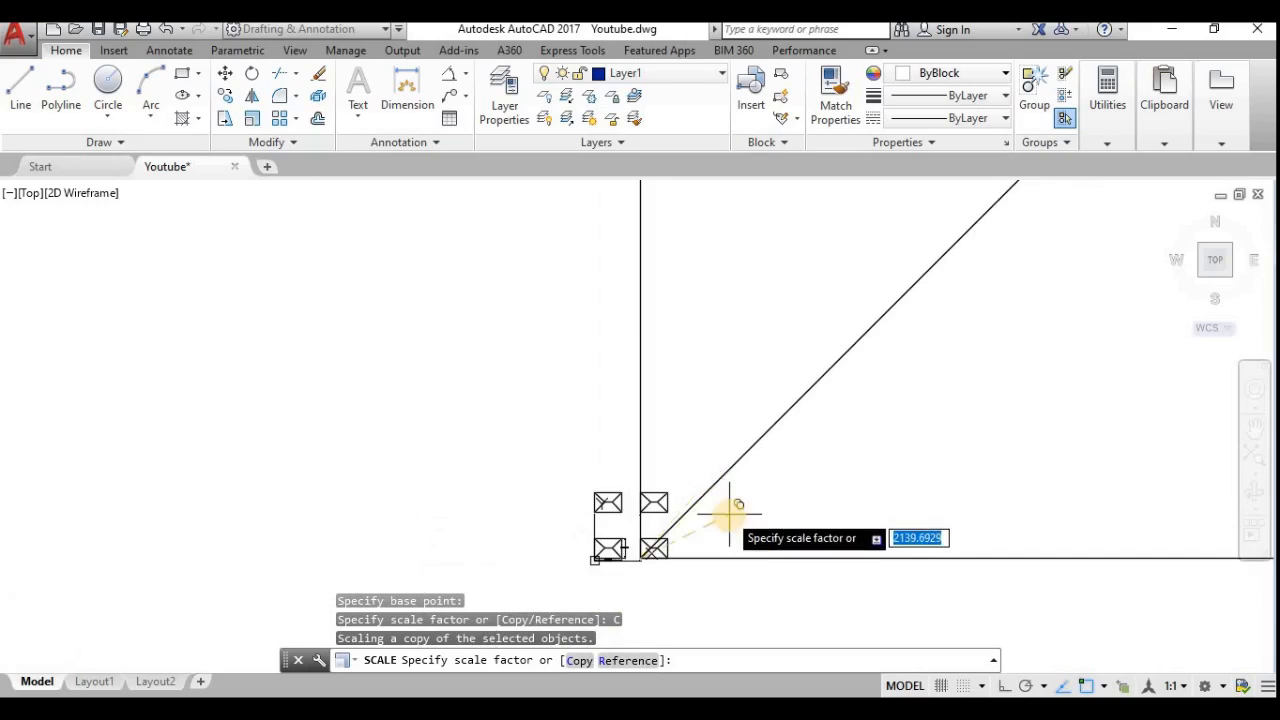
{"action": "scroll", "coordinate": [666, 503], "scroll_direction": "up", "scroll_amount": 3}
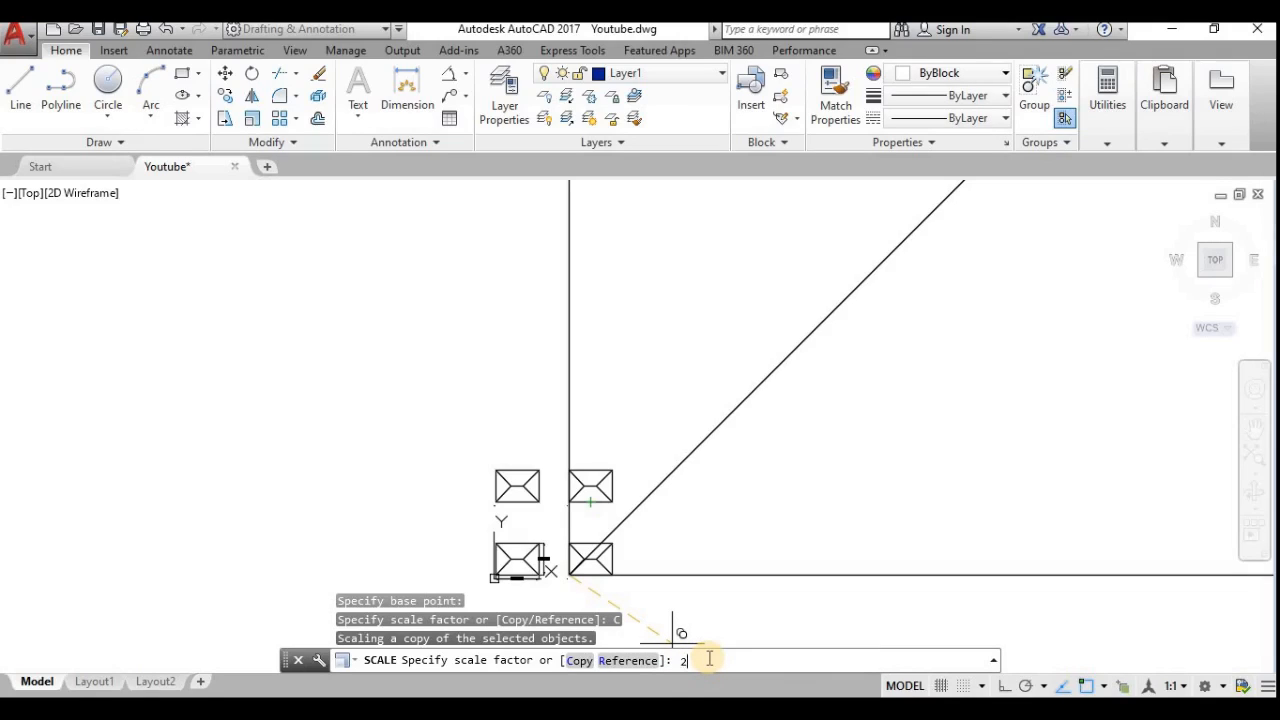
{"action": "key", "text": "Return"}
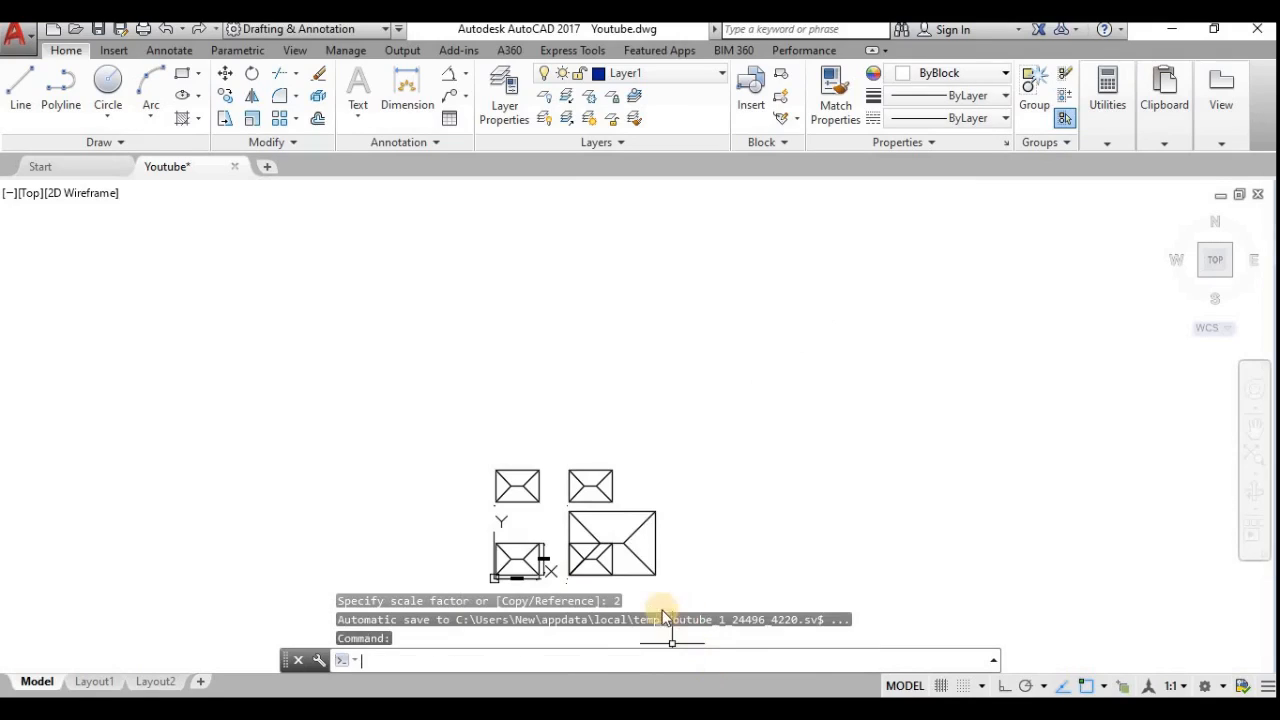
Step: Add a vertical linear dimension to the right edge of the enlarged roof plan
{"action": "scroll", "coordinate": [572, 557], "scroll_direction": "up", "scroll_amount": 4}
{"action": "middle_click_drag", "start_coordinate": [440, 555], "coordinate": [437, 497]}
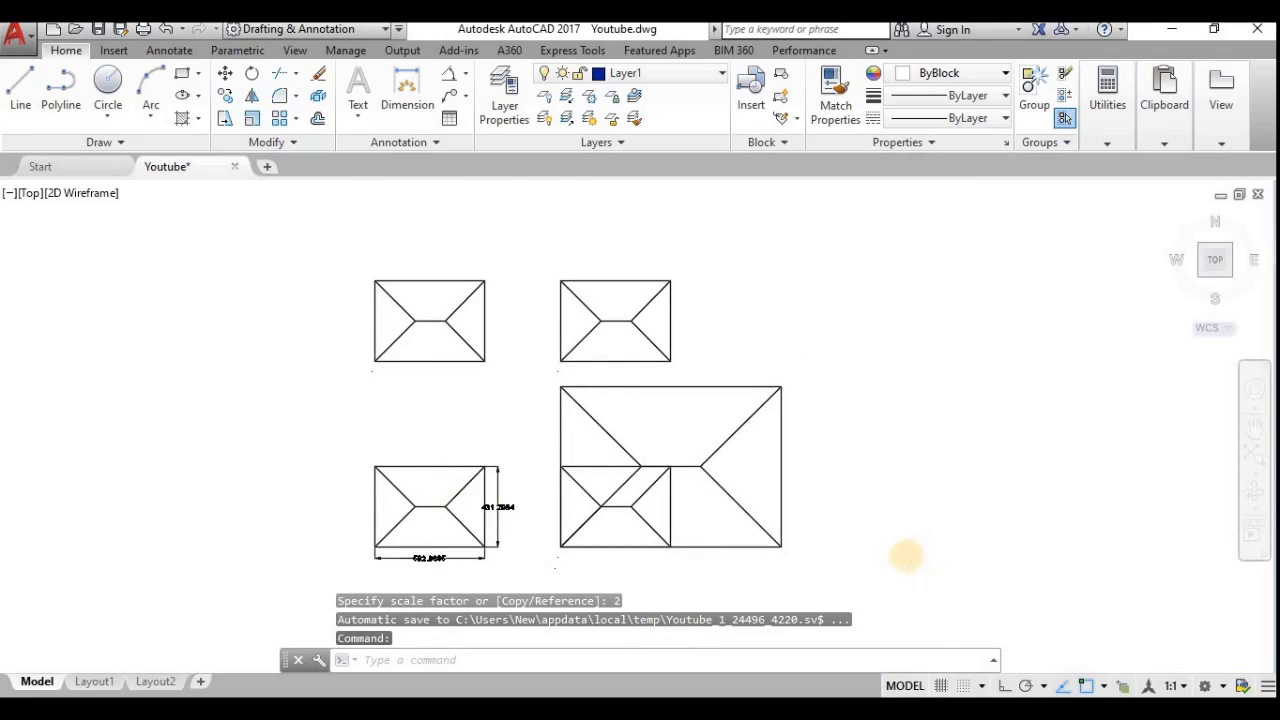
{"action": "scroll", "coordinate": [908, 556], "scroll_direction": "up", "scroll_amount": 3}
{"action": "middle_click_drag", "start_coordinate": [757, 497], "coordinate": [716, 527]}
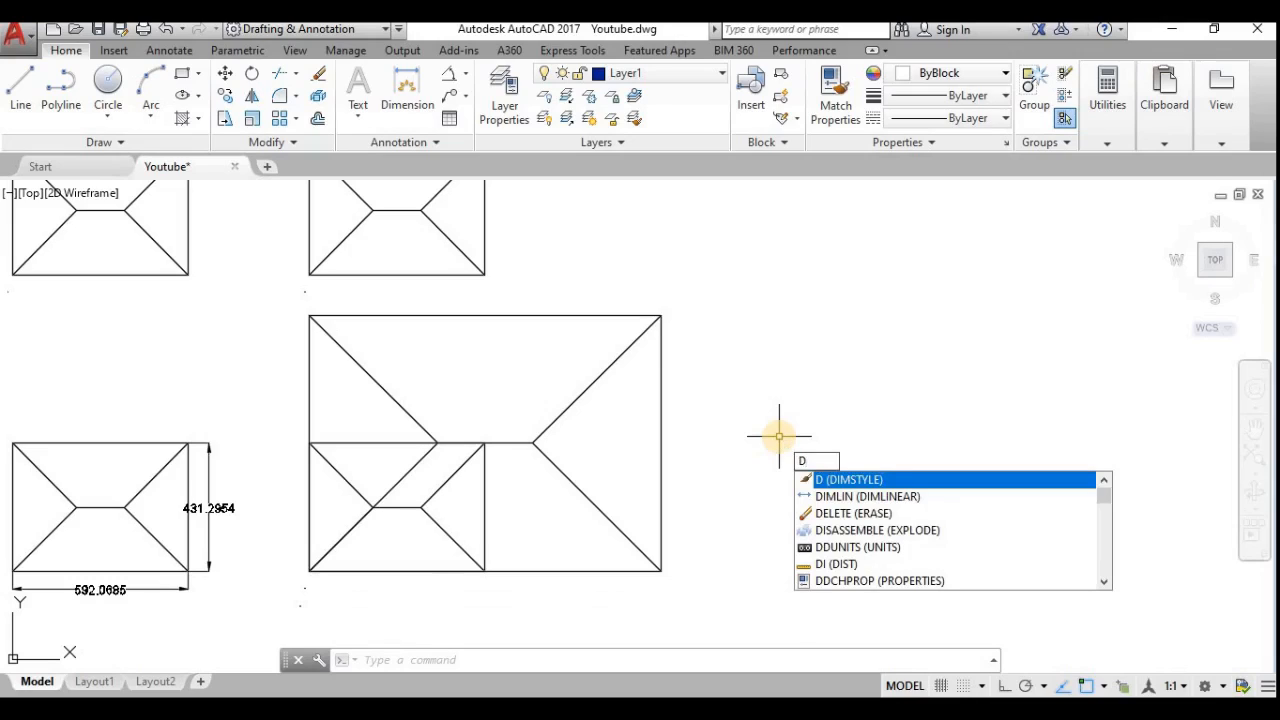
{"action": "type", "text": "li"}
{"action": "key", "text": "Return"}
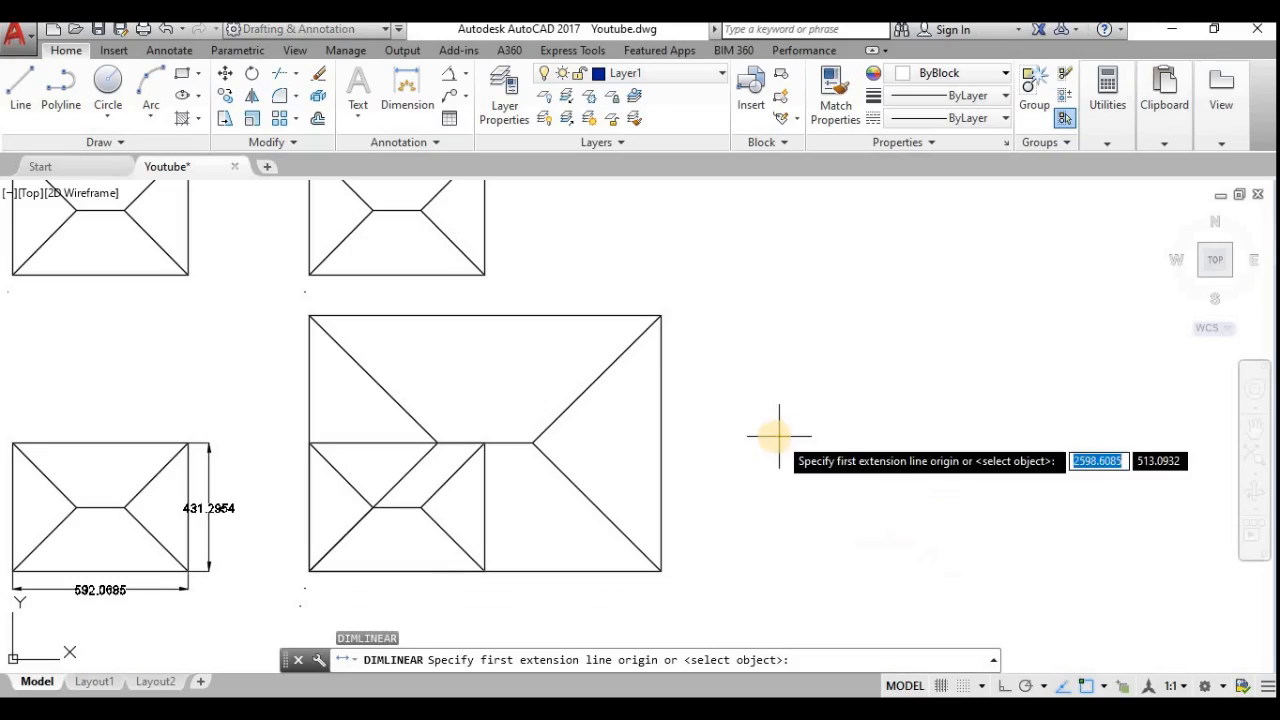
{"action": "left_click", "coordinate": [661, 569]}
{"action": "left_click", "coordinate": [661, 316]}
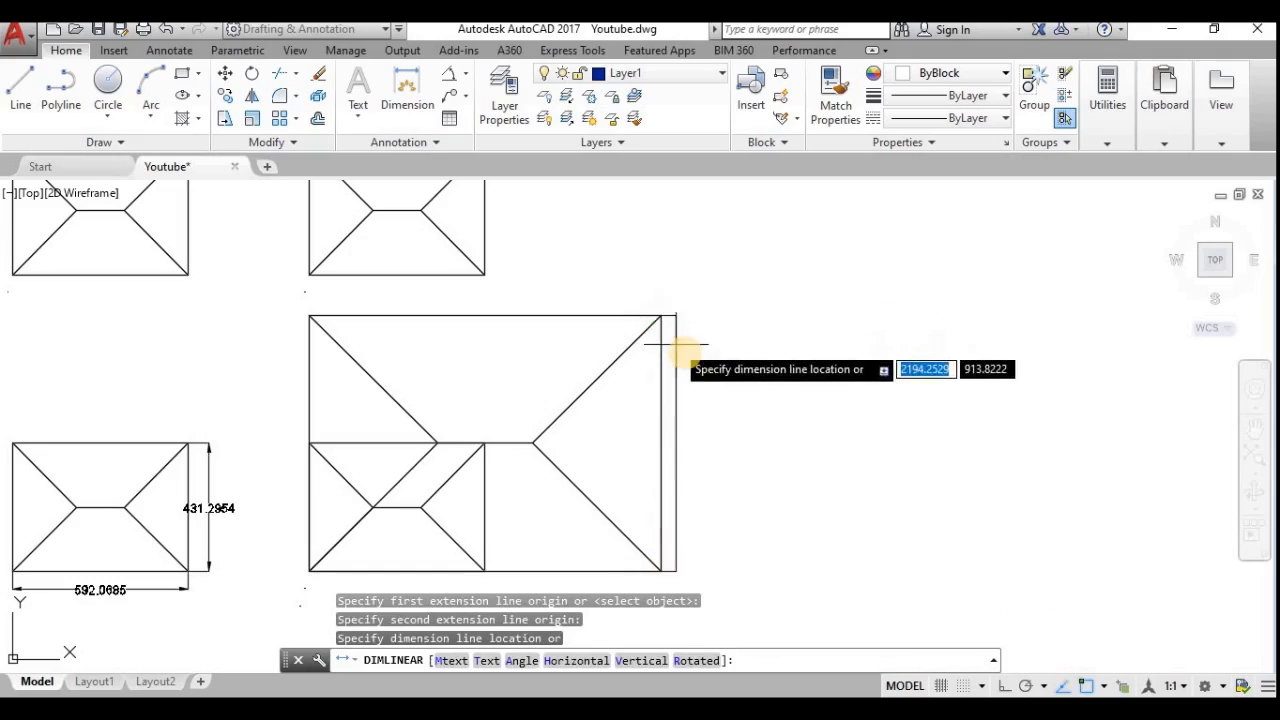
{"action": "left_click", "coordinate": [685, 345]}
Step: Match the enlarged plan's height dimension to the properties of the lower-left plan's vertical dimension
{"action": "left_click", "coordinate": [836, 95]}
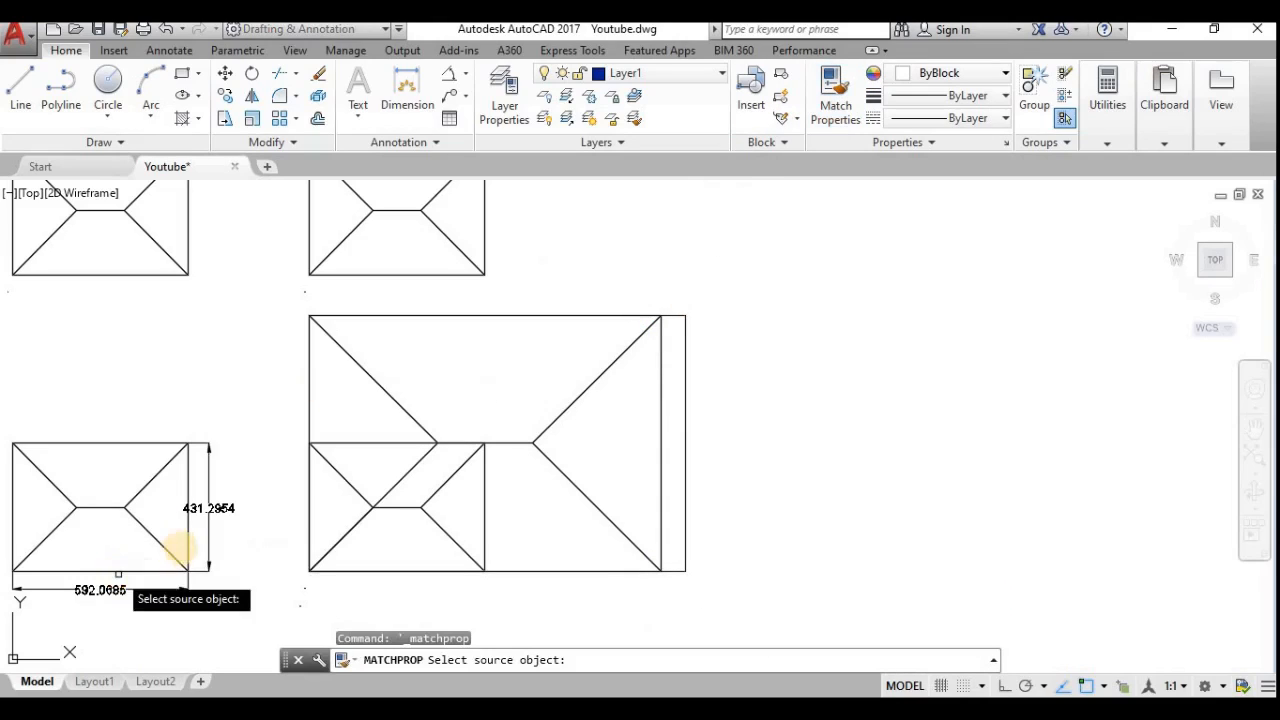
{"action": "left_click", "coordinate": [208, 510]}
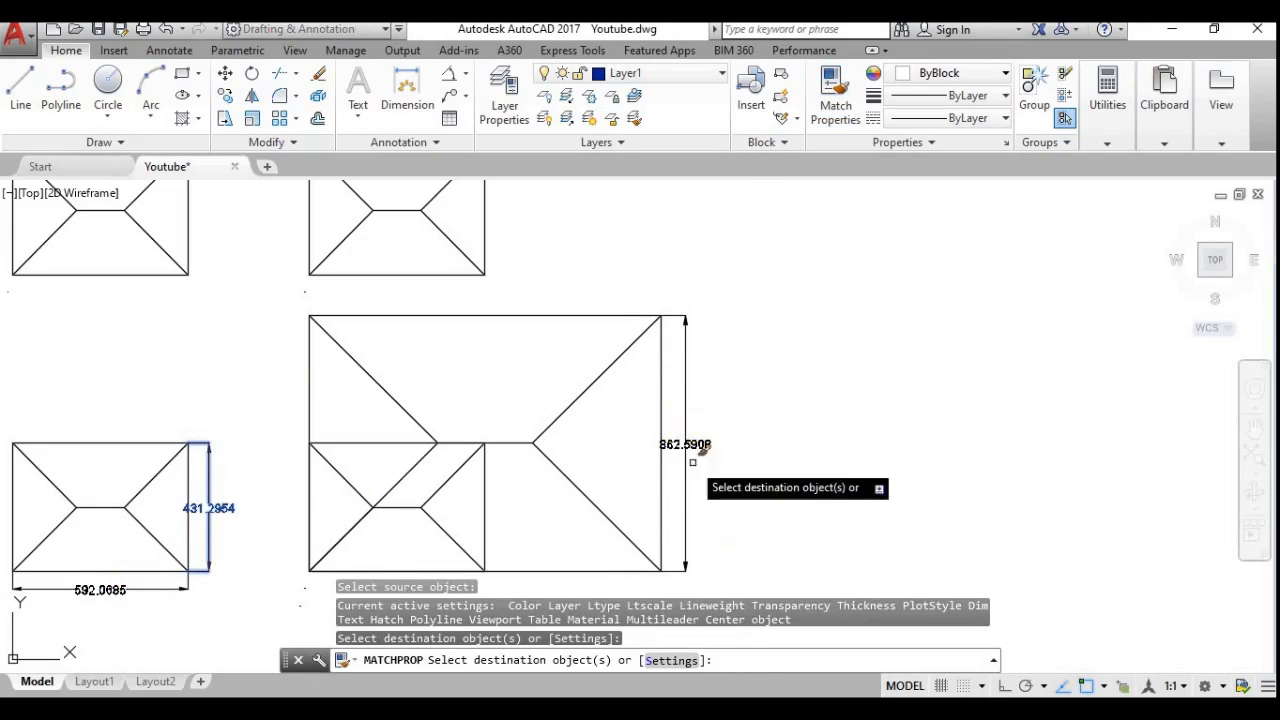
{"action": "key", "text": "Escape"}
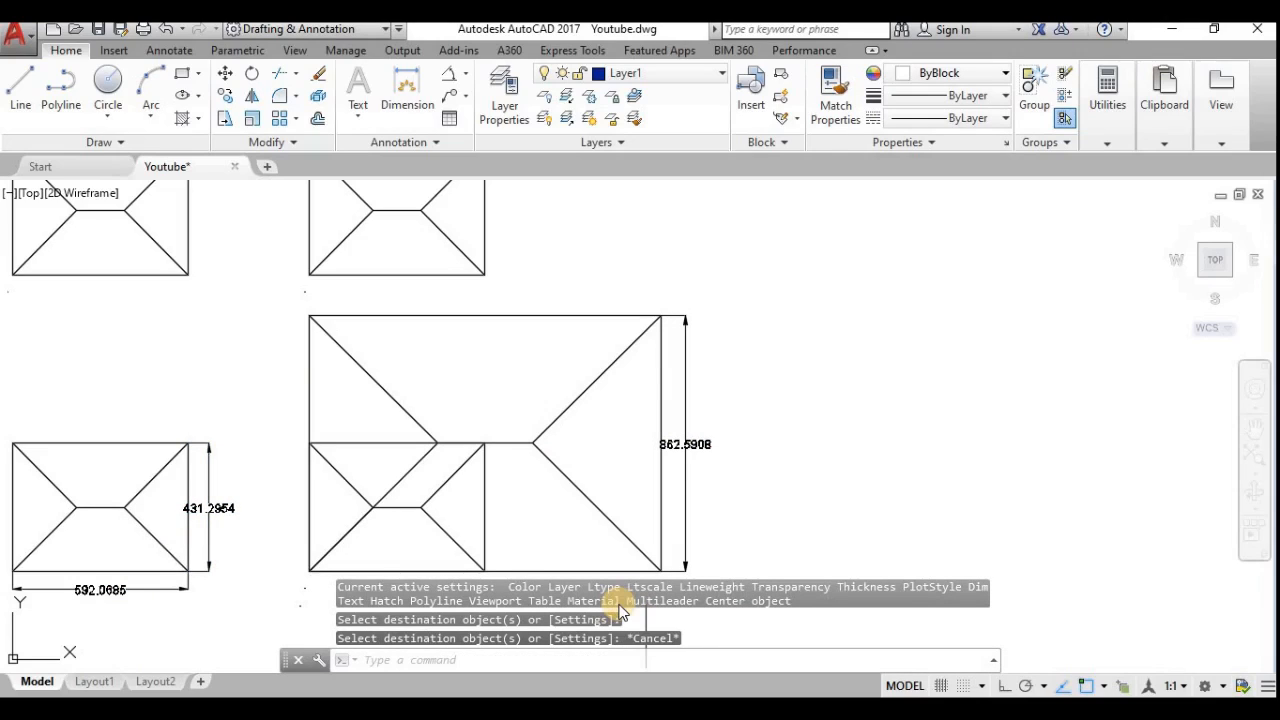
Step: Add a horizontal linear dimension below the bottom edge of the enlarged roof plan
{"action": "scroll", "coordinate": [202, 505], "scroll_direction": "up", "scroll_amount": 2}
{"action": "middle_click_drag", "start_coordinate": [204, 531], "coordinate": [206, 504]}
{"action": "scroll", "coordinate": [930, 497], "scroll_direction": "down", "scroll_amount": 2}
{"action": "middle_click_drag", "start_coordinate": [574, 554], "coordinate": [577, 437]}
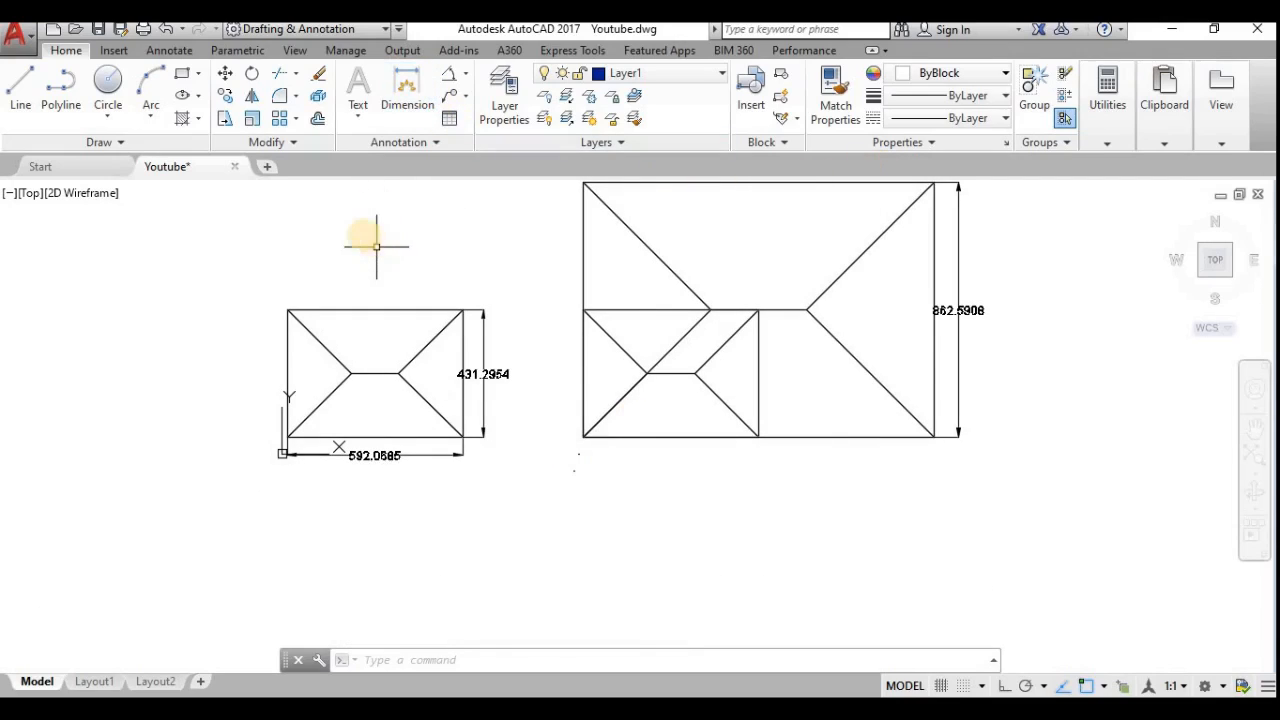
{"action": "key", "text": "Return"}
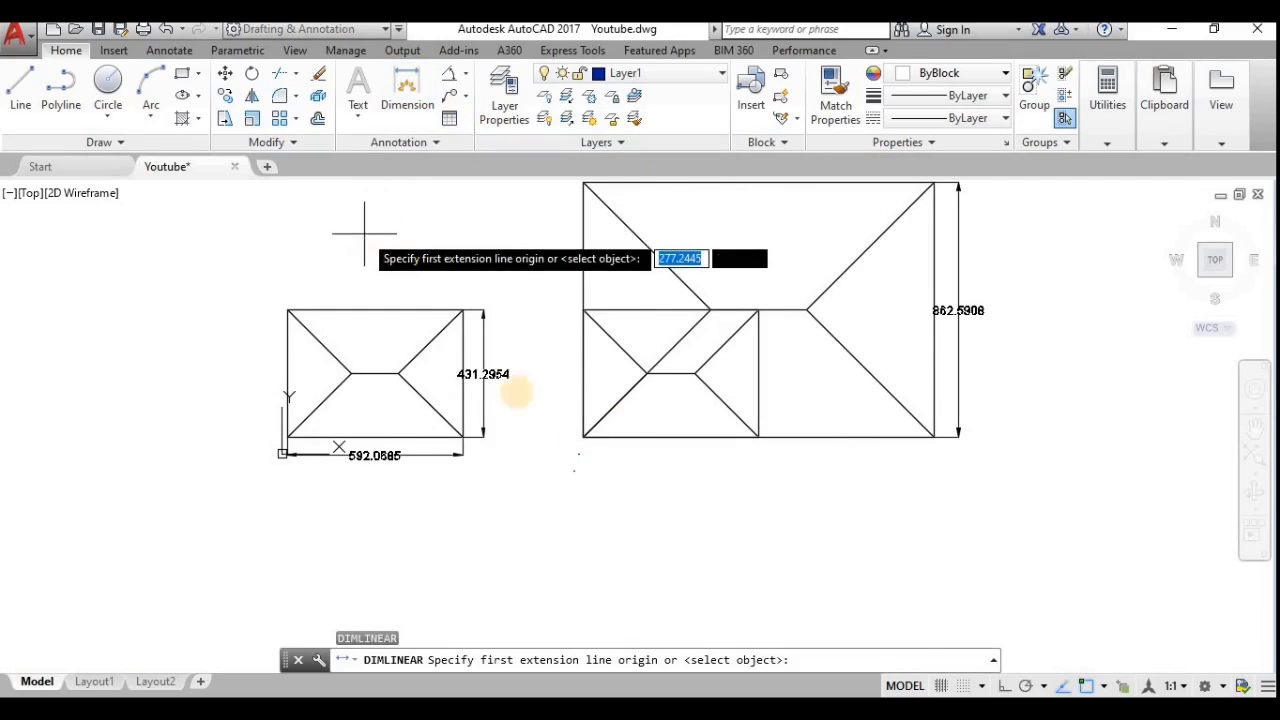
{"action": "left_click", "coordinate": [583, 436]}
{"action": "left_click", "coordinate": [934, 436]}
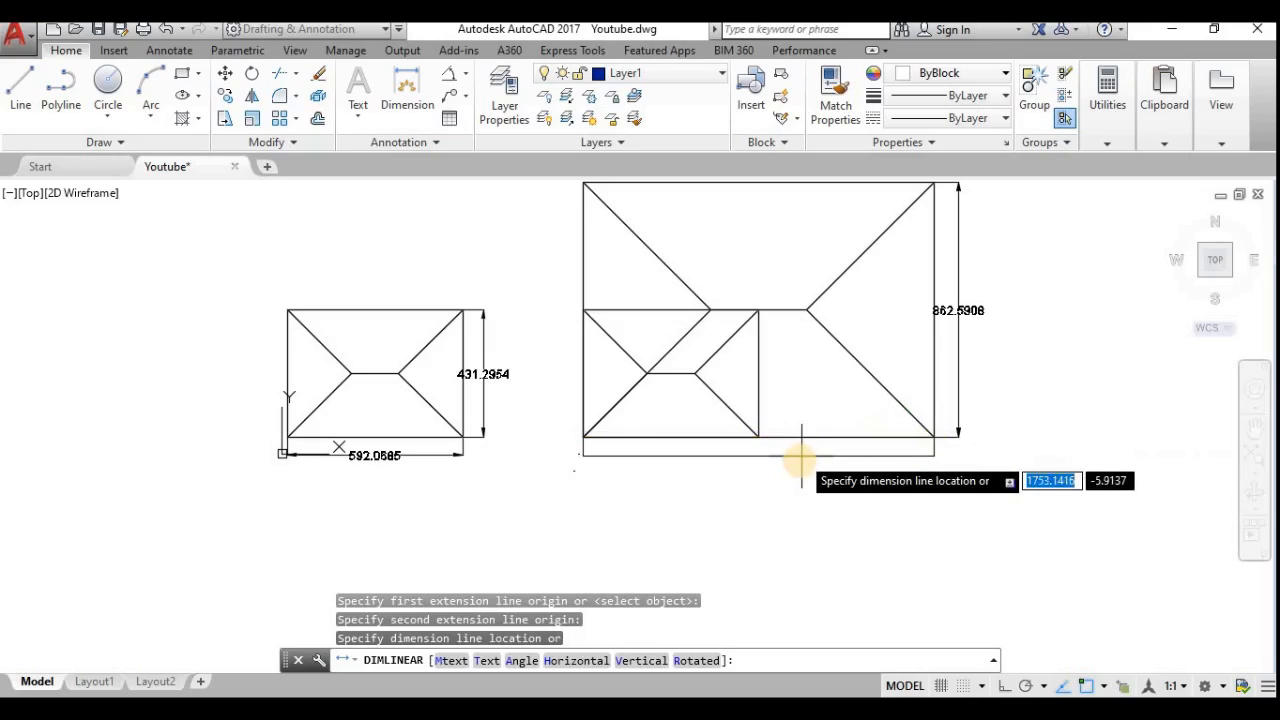
{"action": "left_click", "coordinate": [790, 461]}
Step: Match the enlarged plan's width dimension to the properties of its height dimension
{"action": "left_click", "coordinate": [850, 110]}
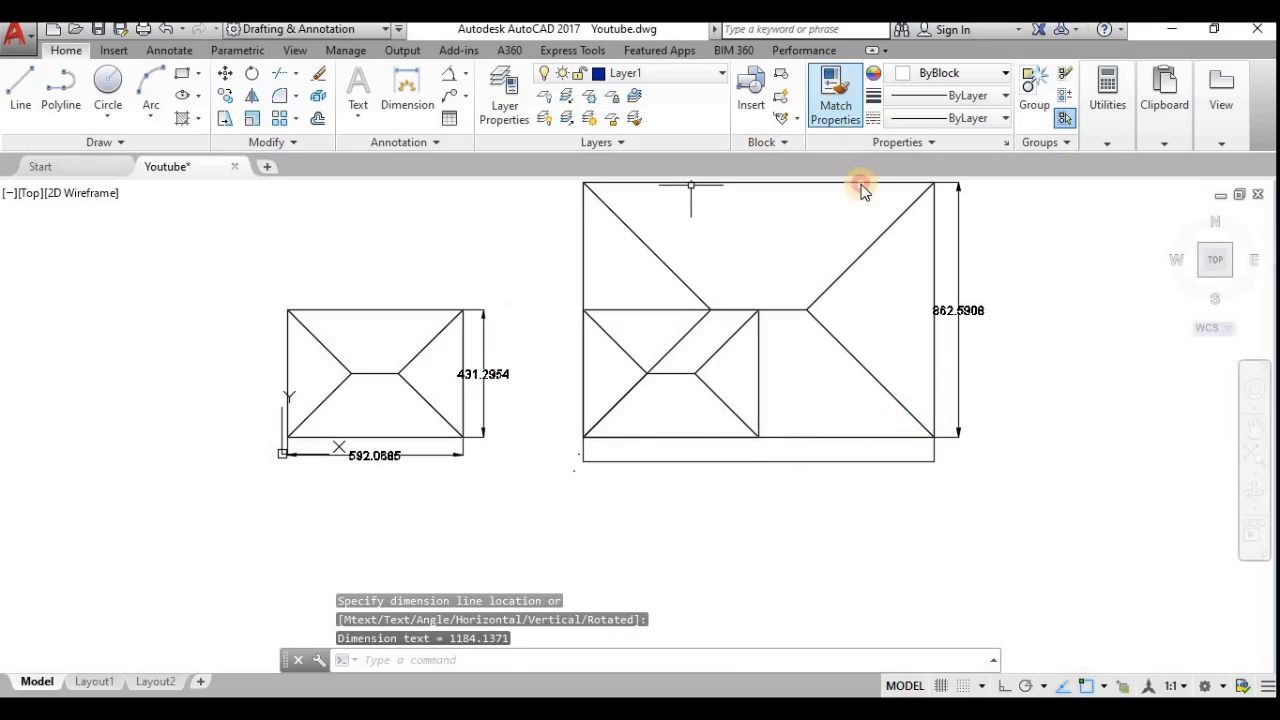
{"action": "left_click", "coordinate": [958, 310]}
{"action": "left_click", "coordinate": [800, 461]}
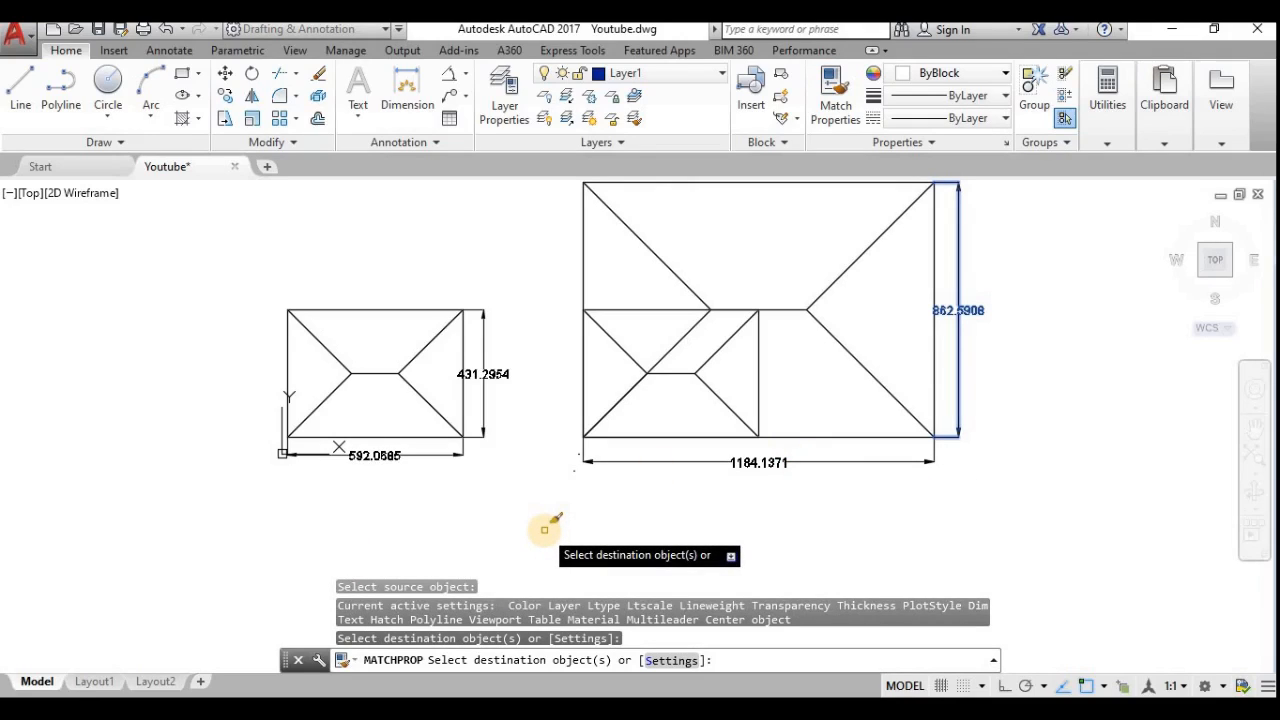
{"action": "key", "text": "Escape"}
{"action": "scroll", "coordinate": [543, 429], "scroll_direction": "down", "scroll_amount": 3}
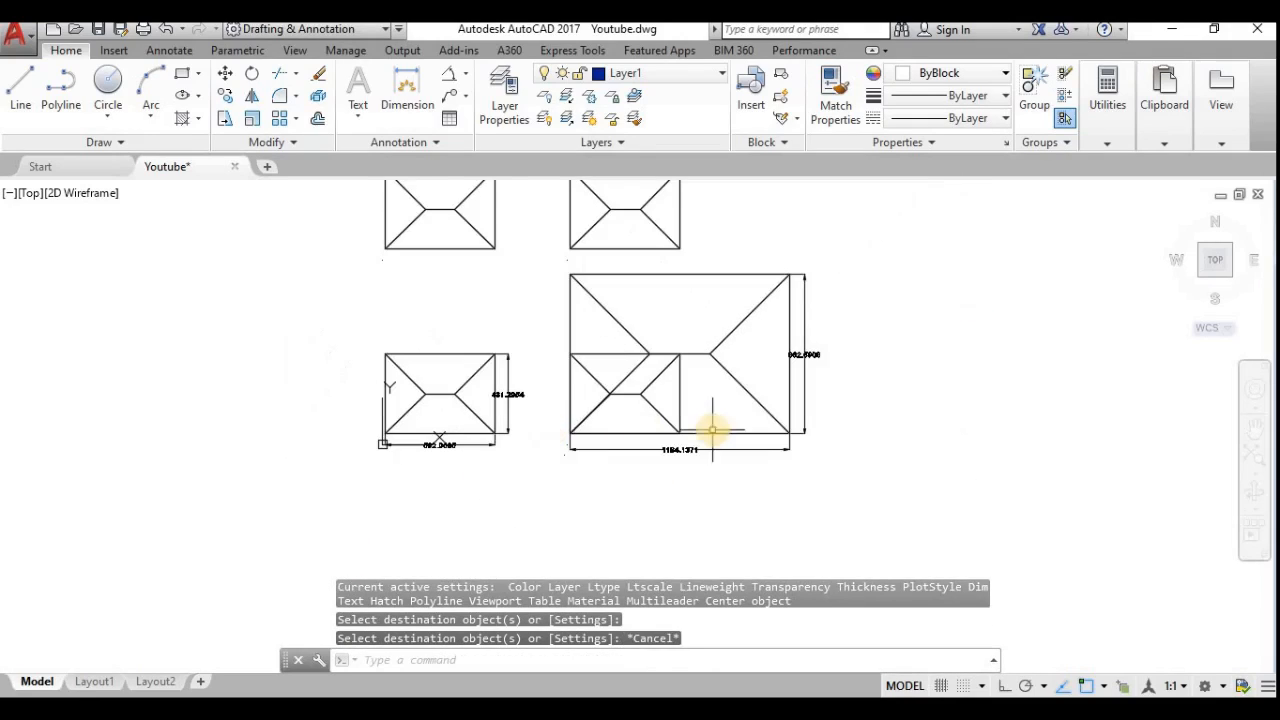
{"action": "scroll", "coordinate": [630, 379], "scroll_direction": "up", "scroll_amount": 2}
{"action": "mouse_move", "coordinate": [641, 451]}
{"action": "middle_mouse_down"}
{"action": "mouse_move", "coordinate": [637, 410]}
{"action": "mouse_move", "coordinate": [649, 490]}
{"action": "middle_mouse_up"}
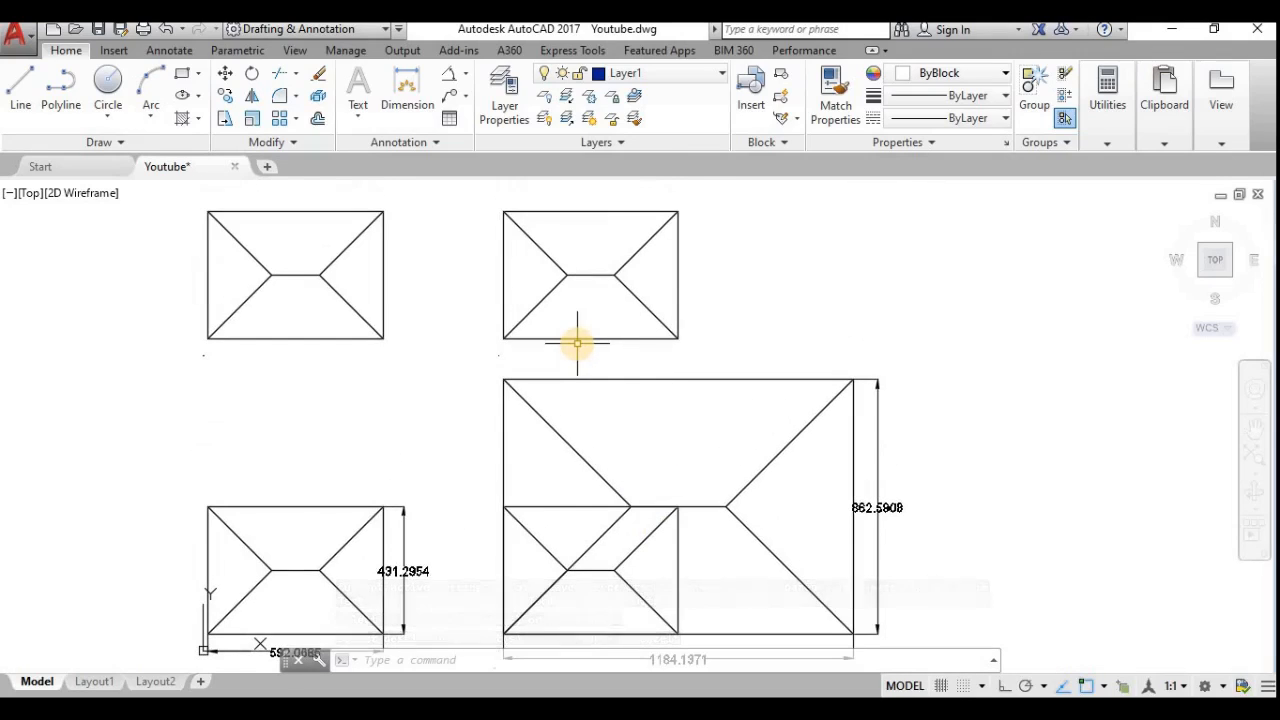
{"action": "key", "text": "Return"}
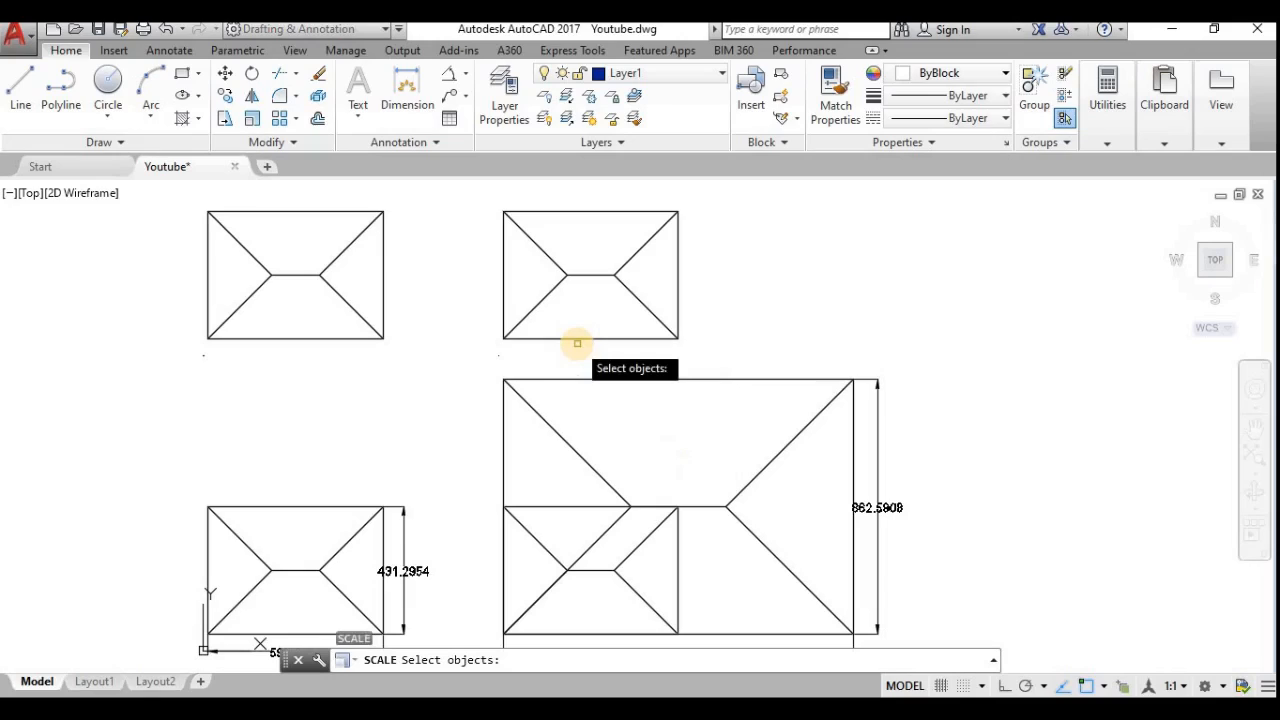
{"action": "left_click", "coordinate": [688, 357]}
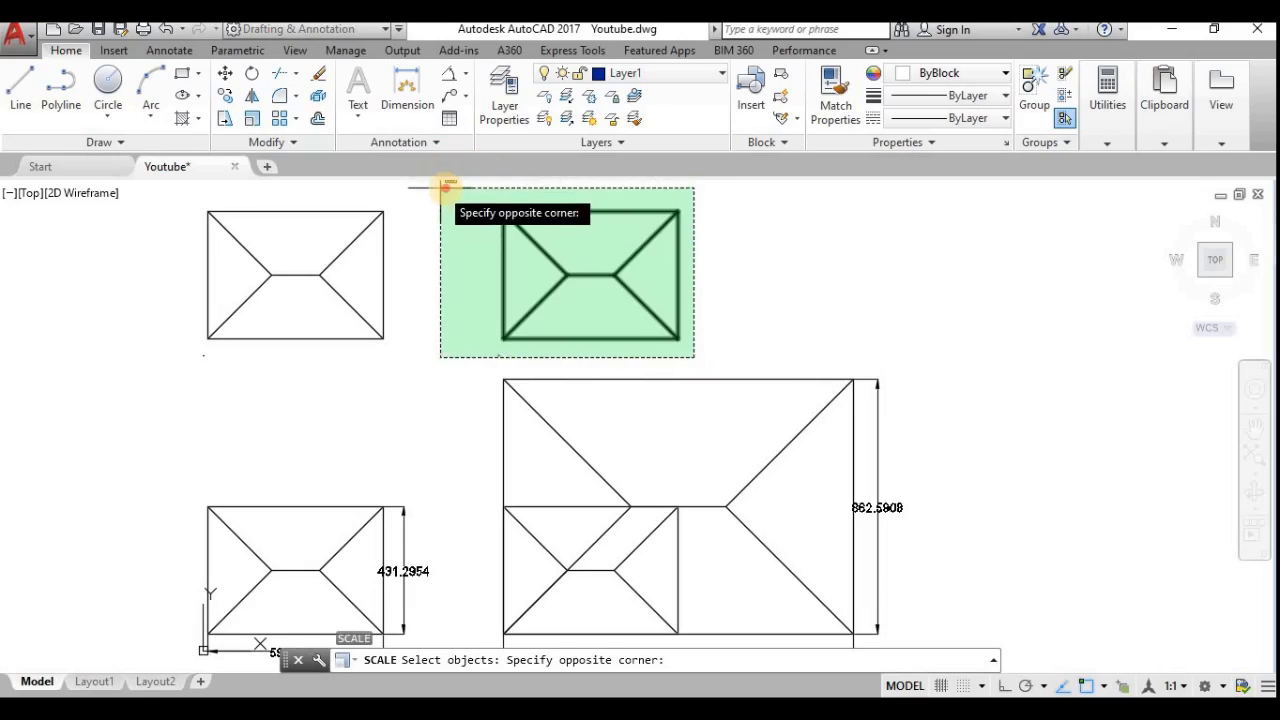
{"action": "left_click", "coordinate": [415, 178]}
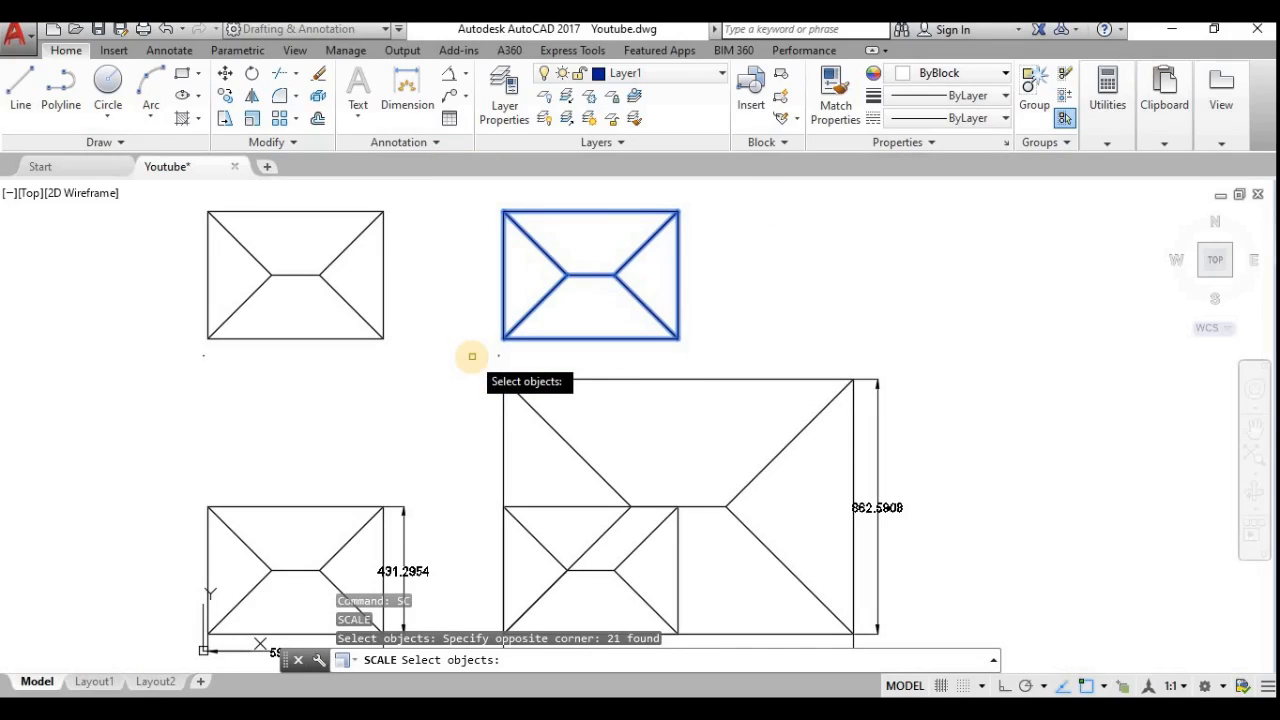
{"action": "key", "text": "Return"}
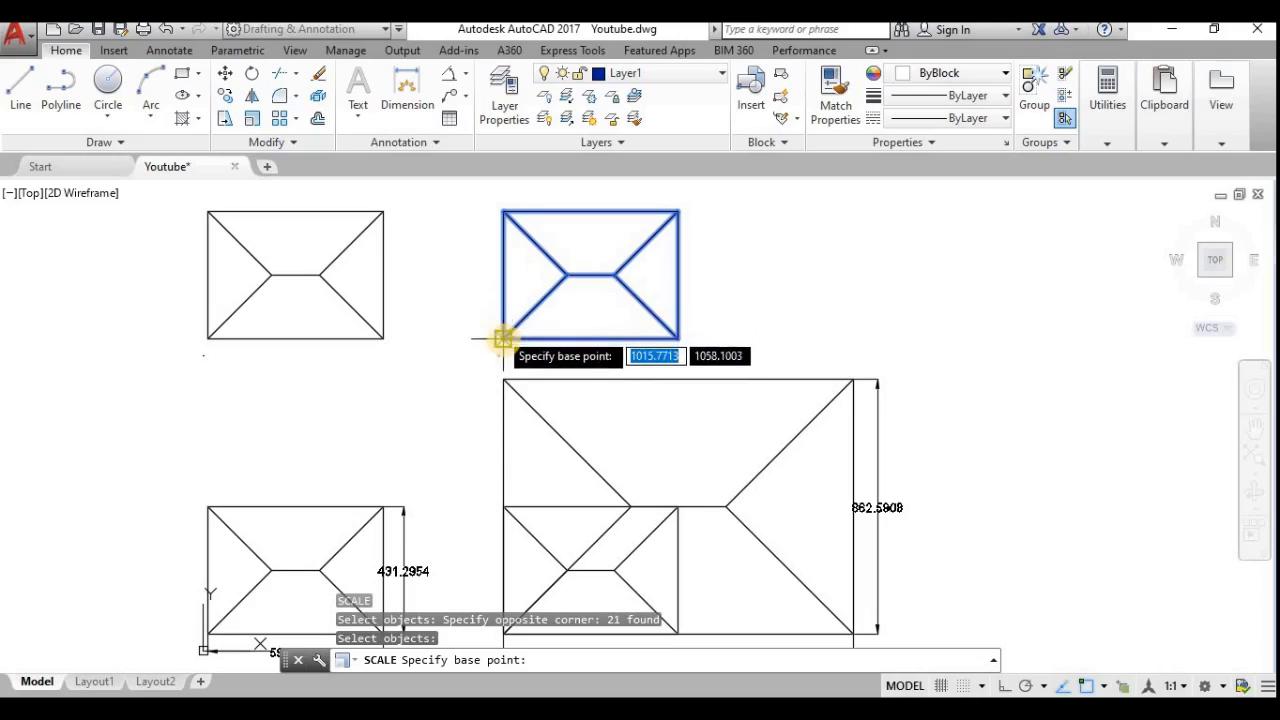
{"action": "left_click", "coordinate": [503, 340]}
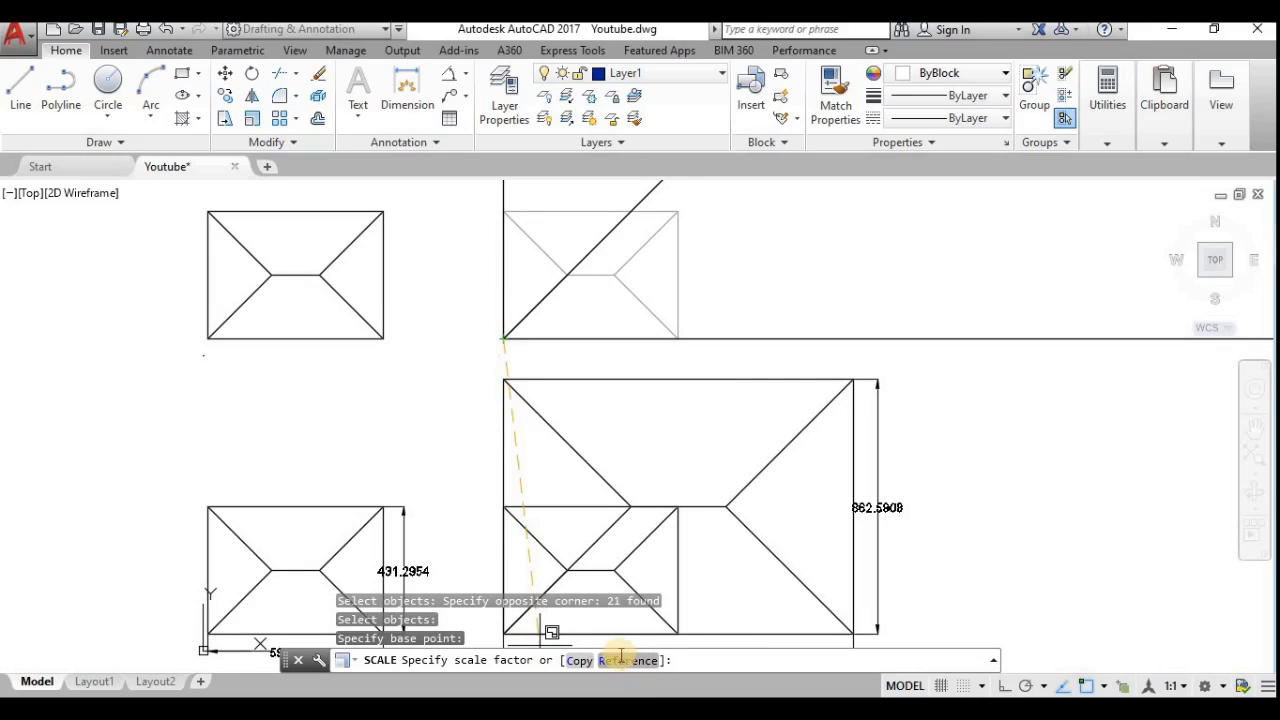
{"action": "key", "text": "Escape"}
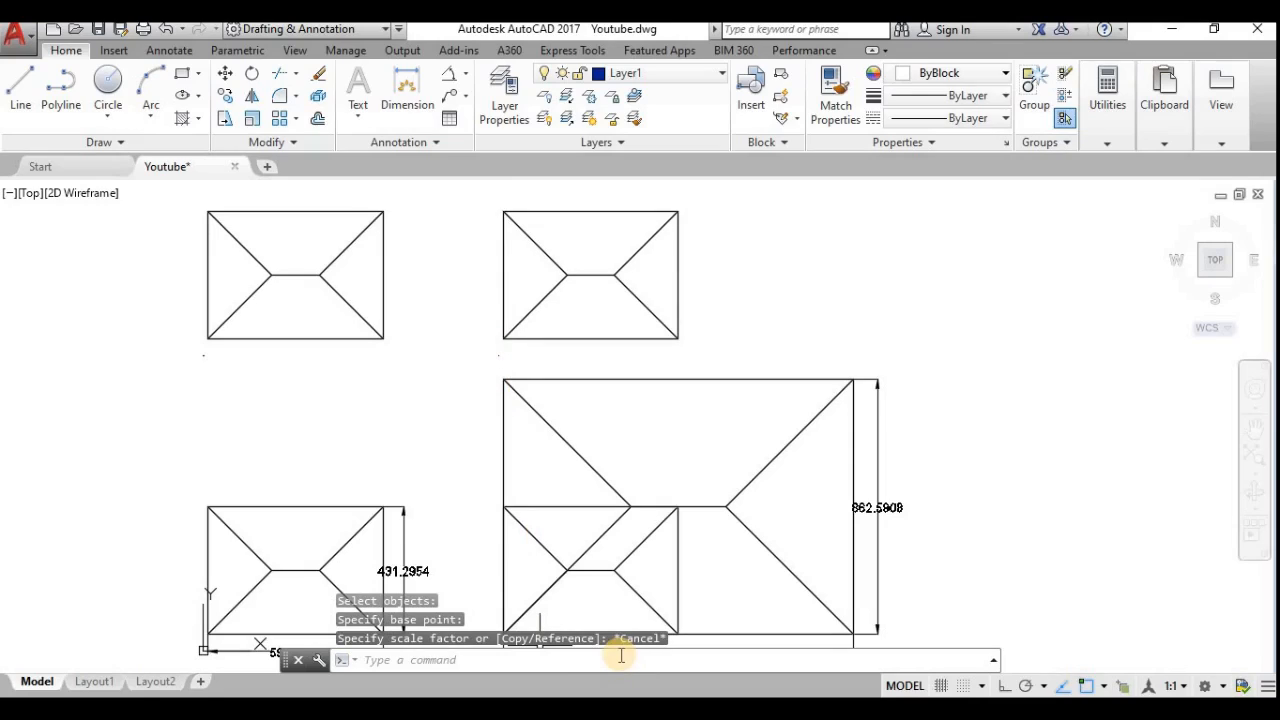
Step: Draw a line from the upper-right roof plan's lower-left corner to the midpoint of its bottom edge
{"action": "key", "text": "Return"}
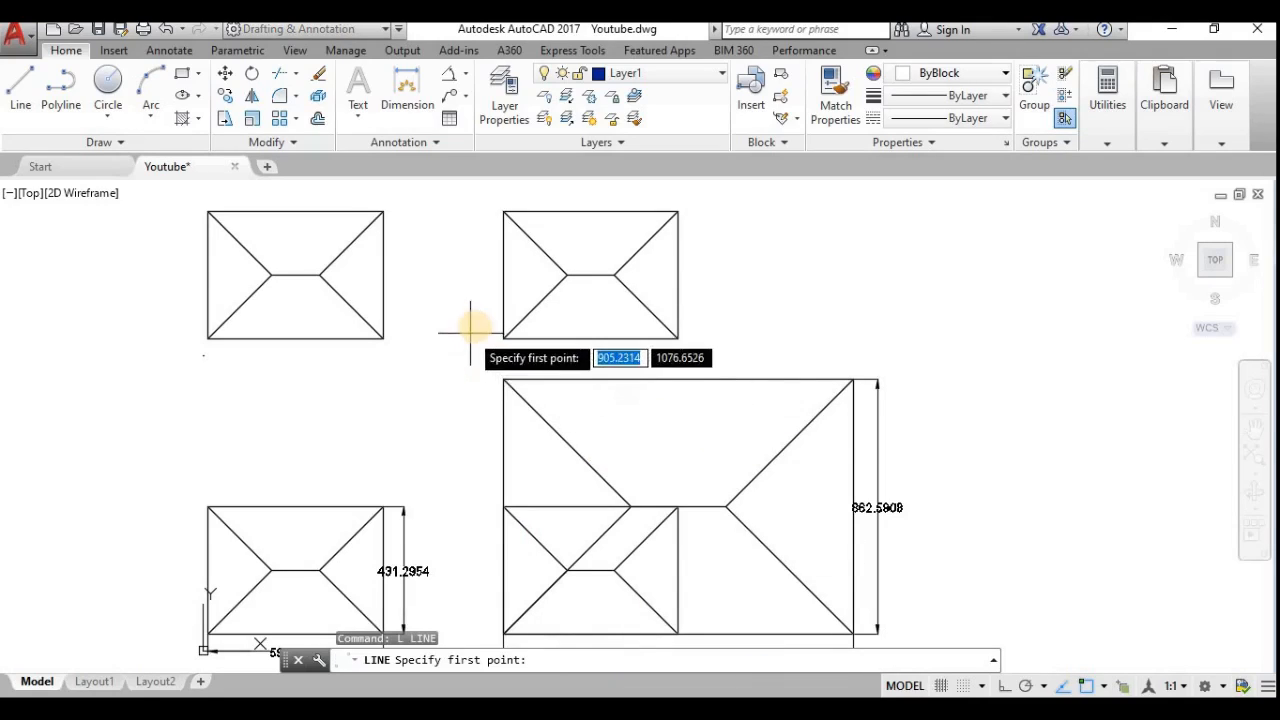
{"action": "left_click", "coordinate": [503, 338]}
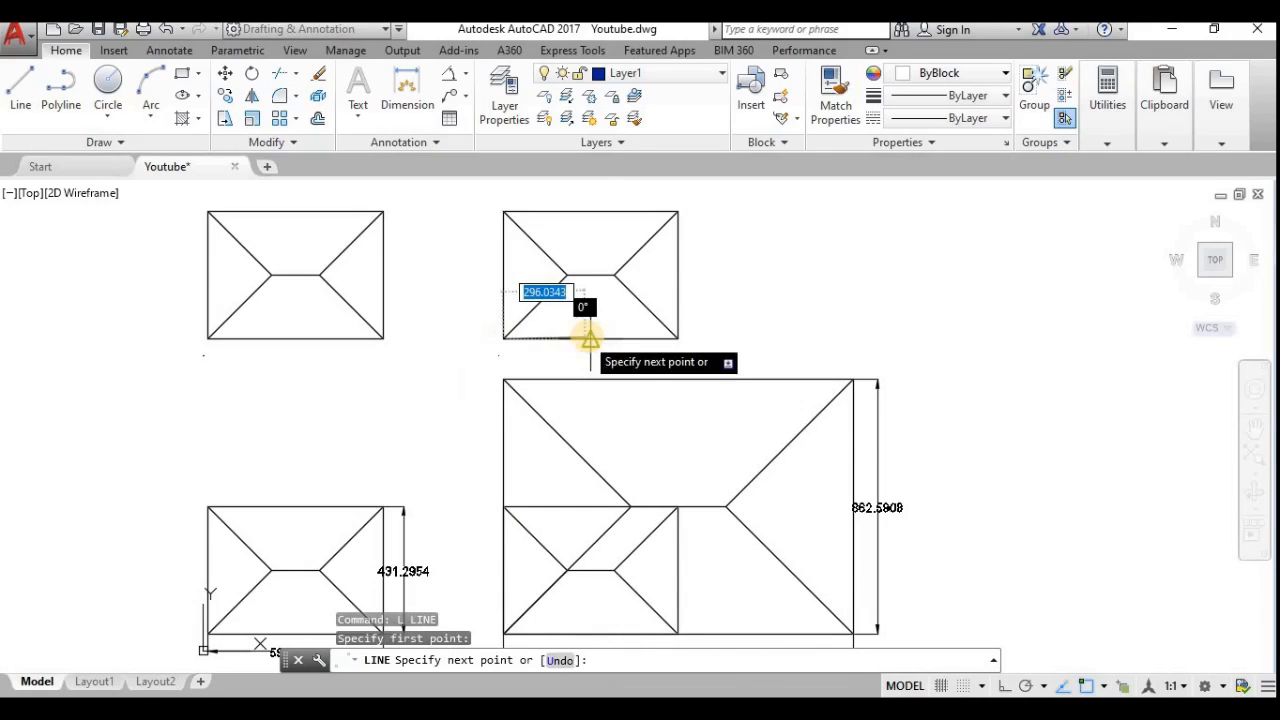
{"action": "left_click", "coordinate": [590, 340]}
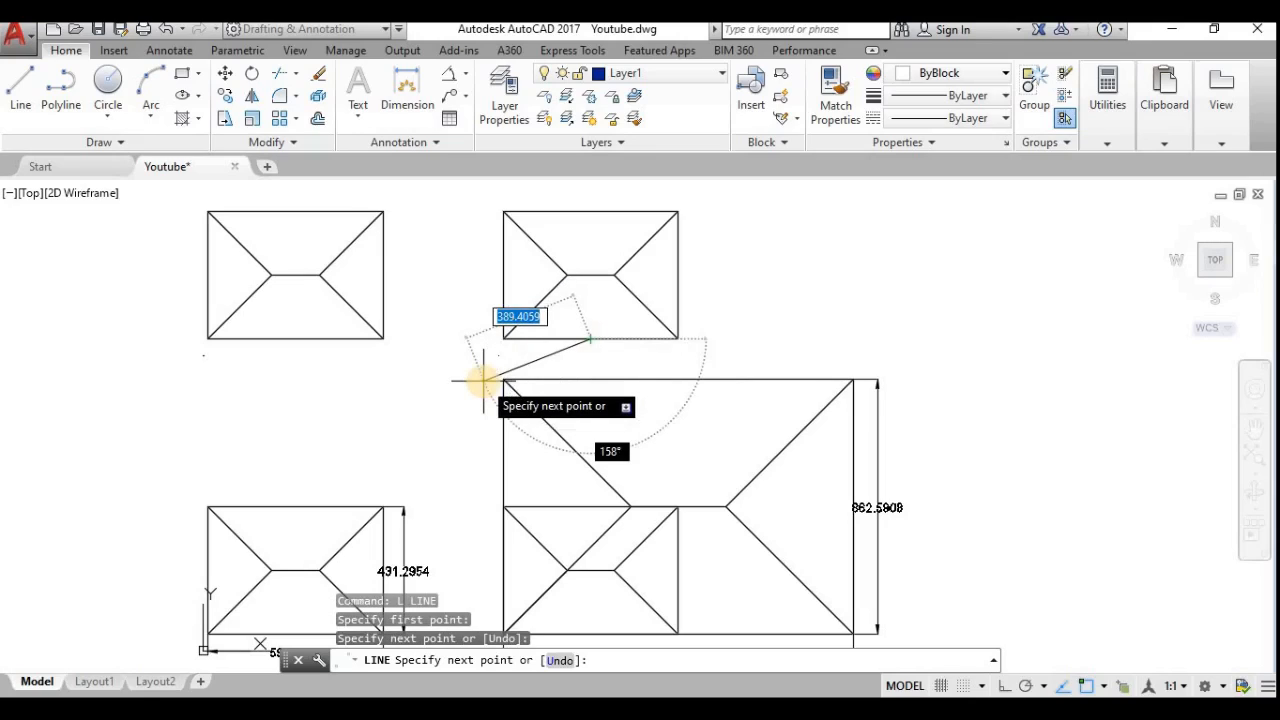
{"action": "key", "text": "Return"}
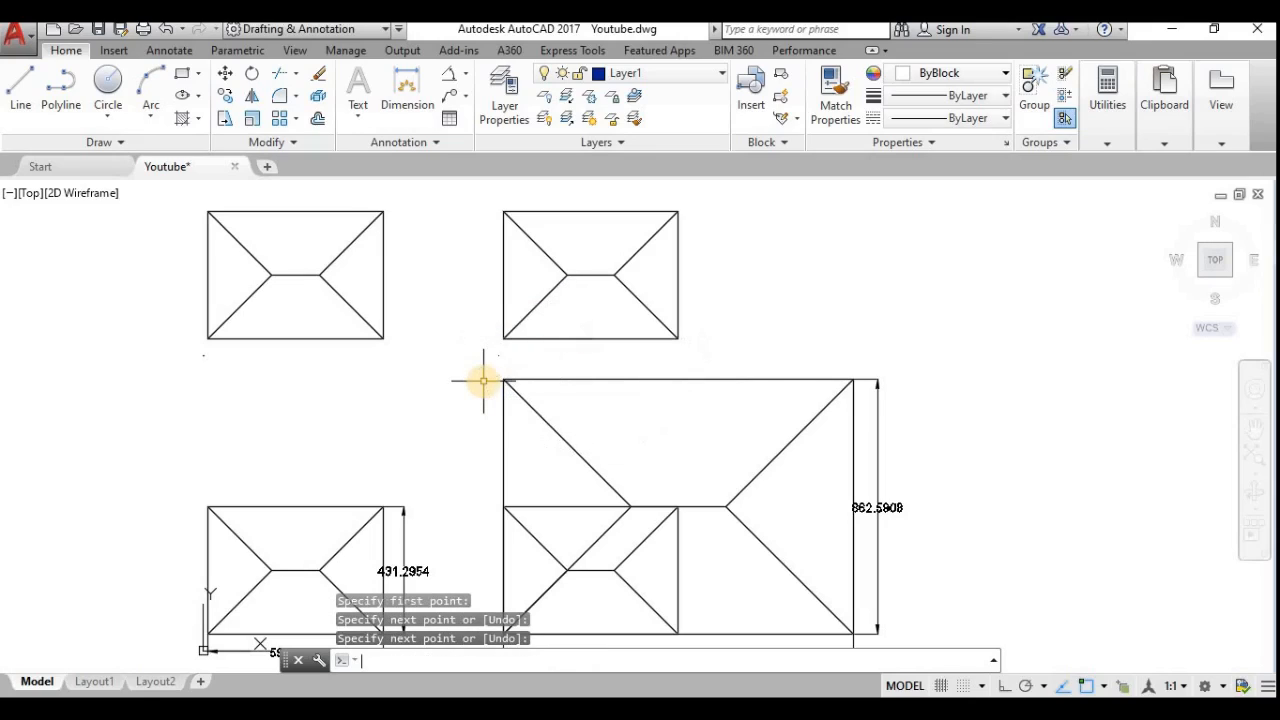
Step: Set the color of the half-width line on the upper-right plan's bottom edge to ByLayer
{"action": "left_click", "coordinate": [548, 340]}
{"action": "left_click", "coordinate": [640, 73]}
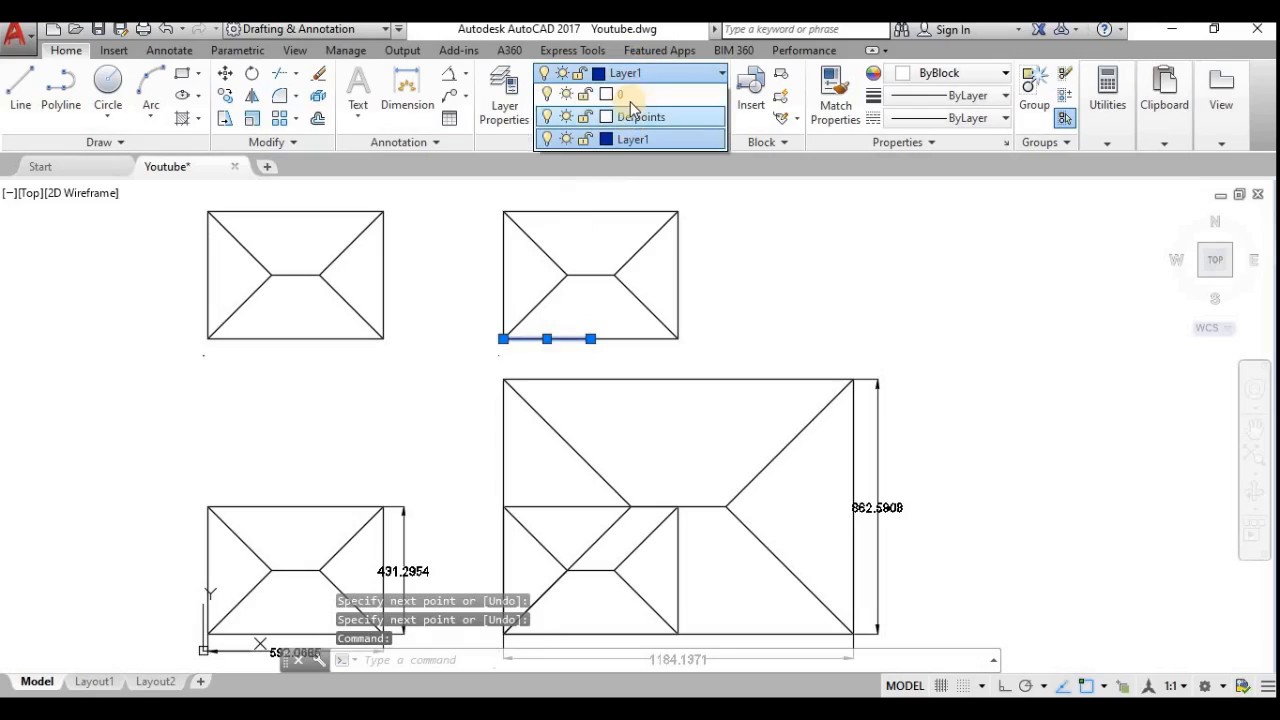
{"action": "left_click", "coordinate": [929, 69]}
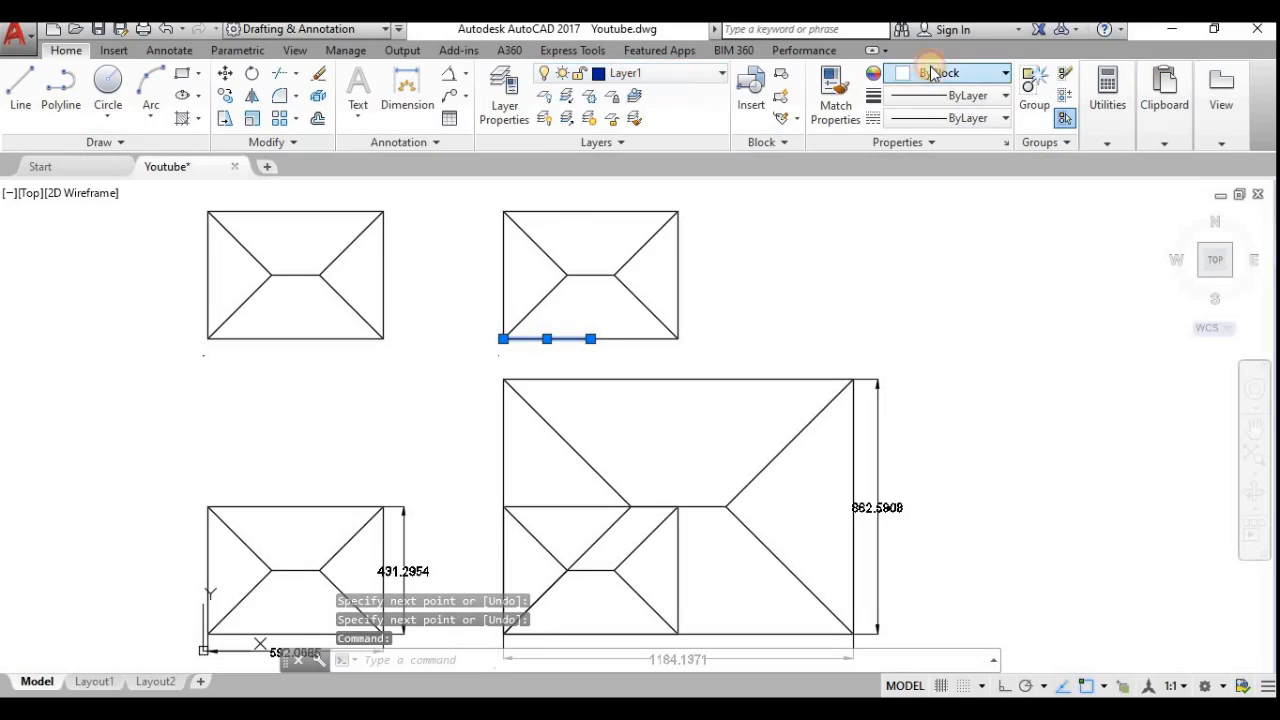
{"action": "left_click", "coordinate": [930, 73]}
{"action": "left_click", "coordinate": [920, 95]}
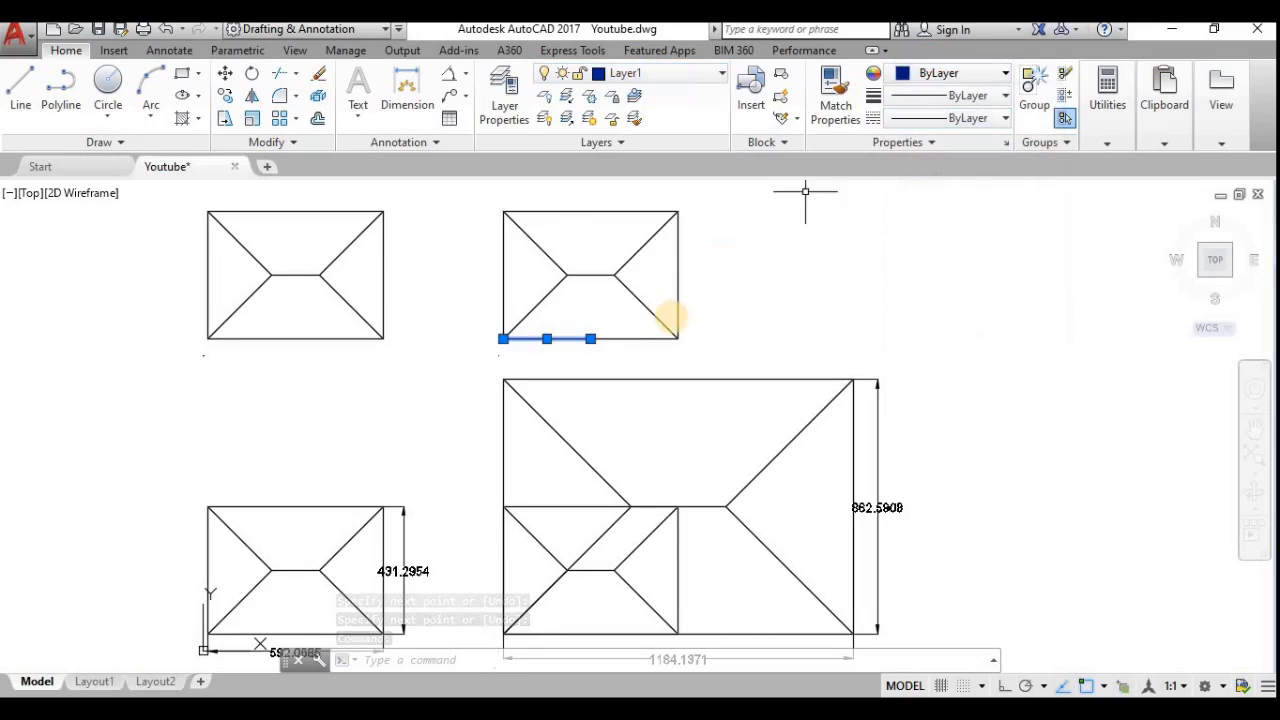
{"action": "key", "text": "Escape"}
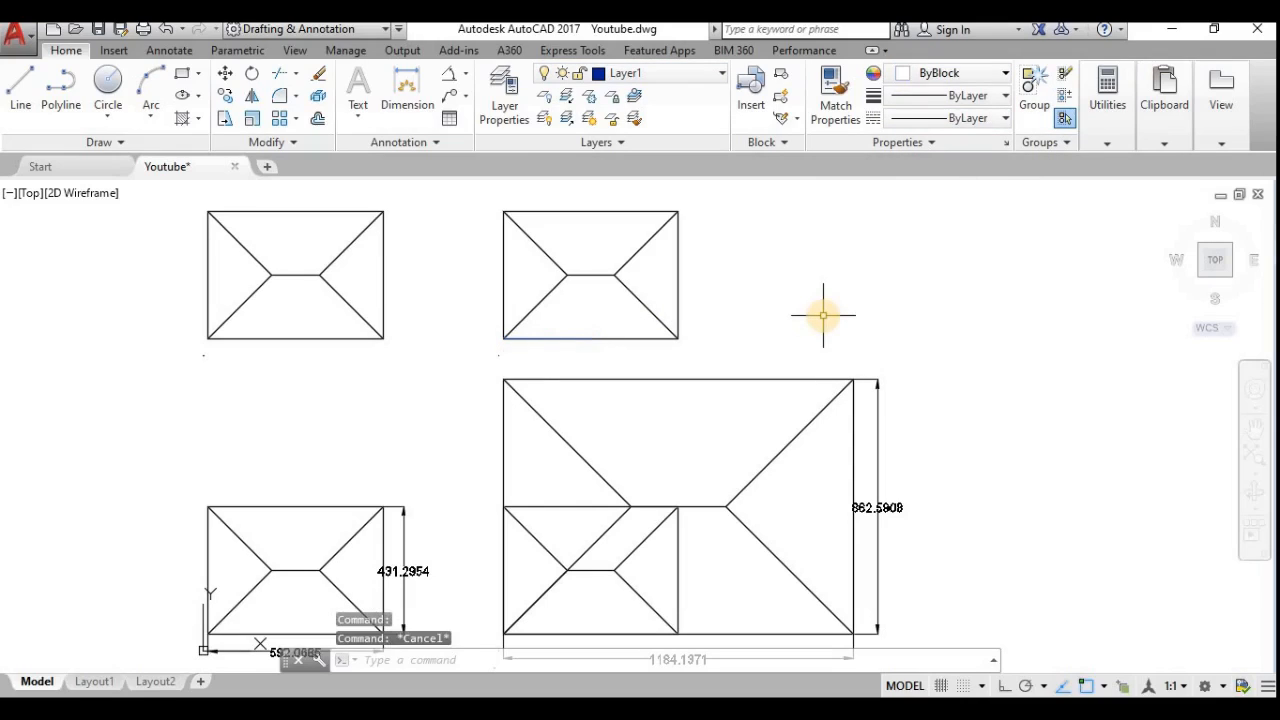
Step: Change the color of the half-width line on the upper-right plan's bottom edge to red
{"action": "scroll", "coordinate": [549, 319], "scroll_direction": "up", "scroll_amount": 2}
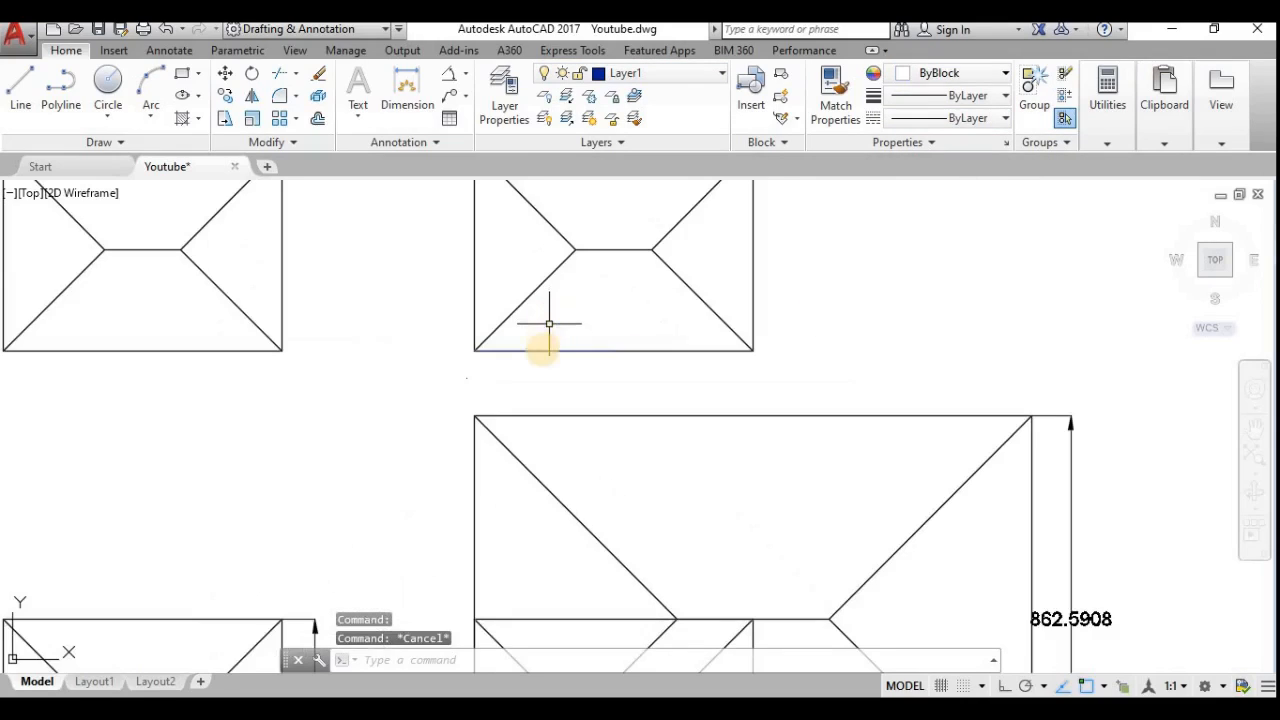
{"action": "middle_click_drag", "start_coordinate": [543, 331], "coordinate": [540, 357]}
{"action": "left_click", "coordinate": [555, 381]}
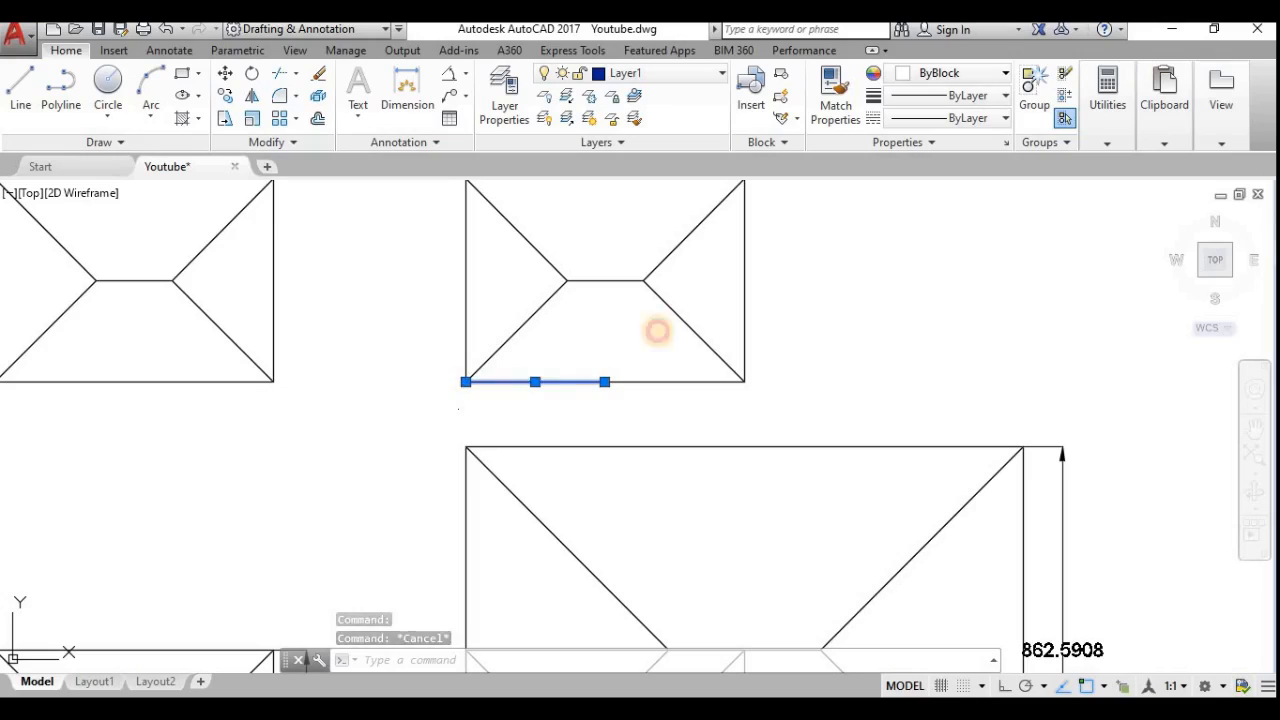
{"action": "left_click", "coordinate": [955, 75]}
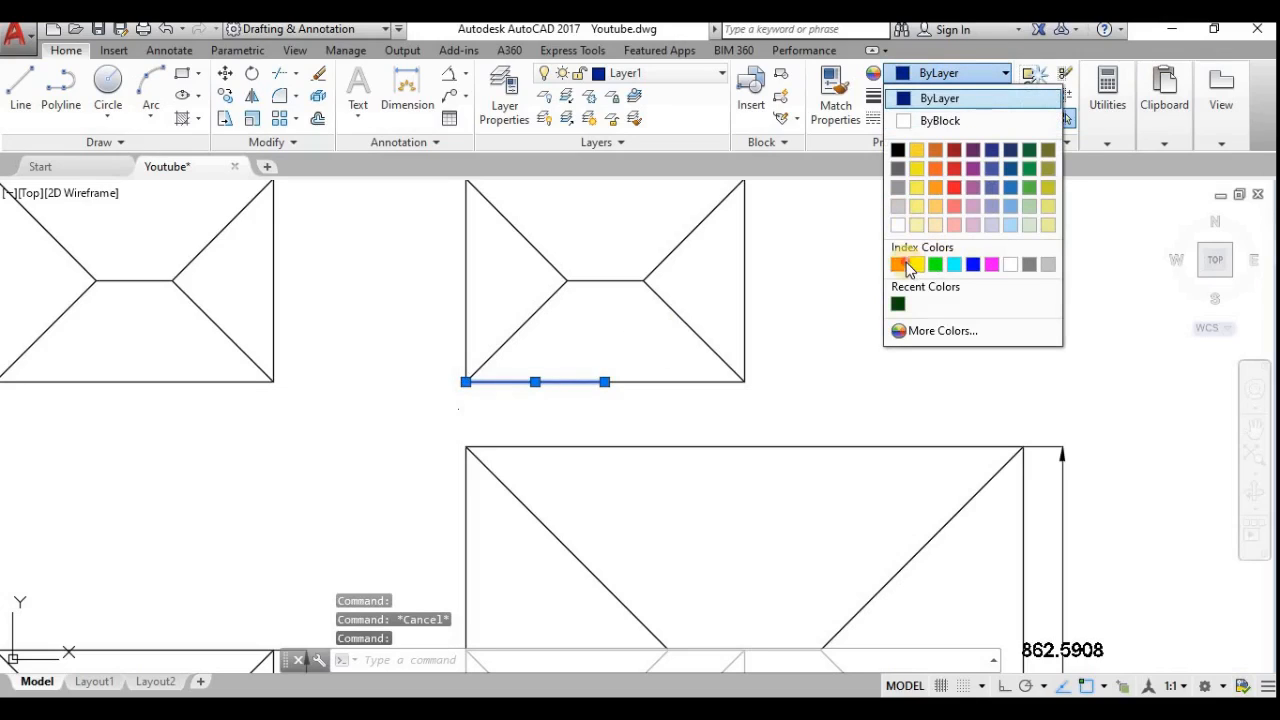
{"action": "left_click", "coordinate": [898, 264]}
{"action": "key", "text": "Escape"}
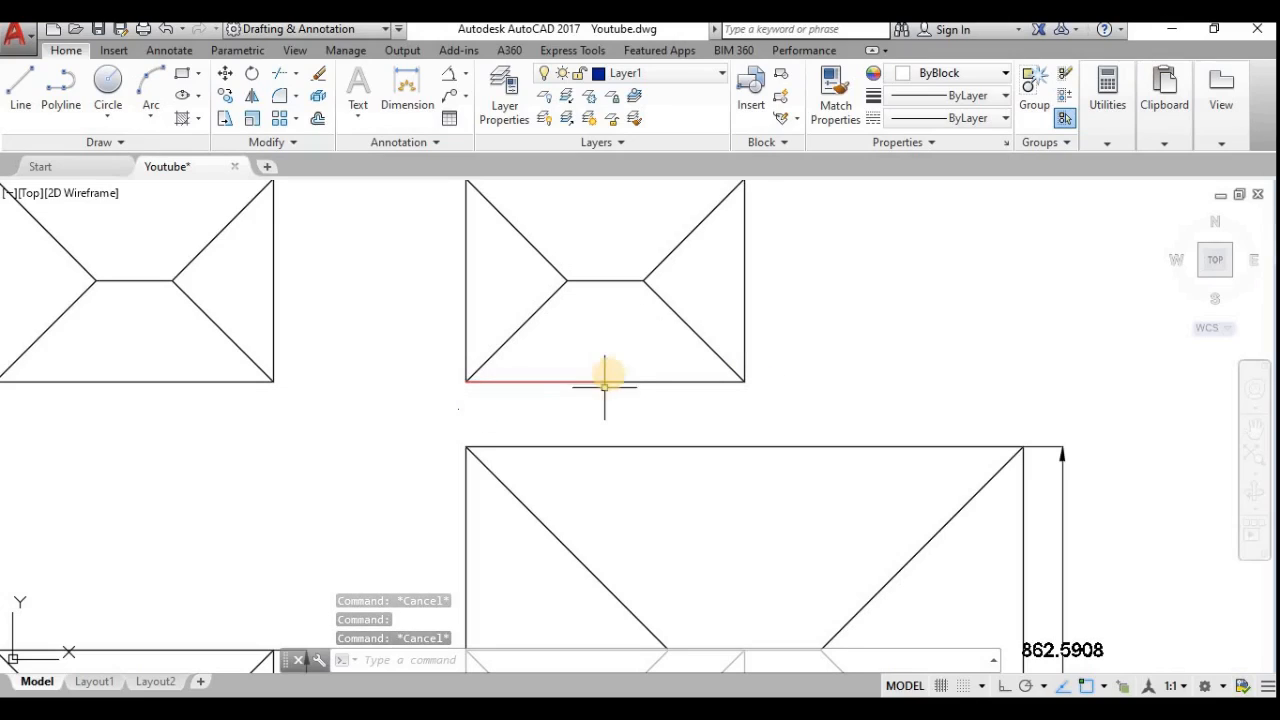
Step: Start the Scale command with the whole upper-right roof plan selected, leaving the red line out of the selection
{"action": "scroll", "coordinate": [640, 363], "scroll_direction": "down", "scroll_amount": 3}
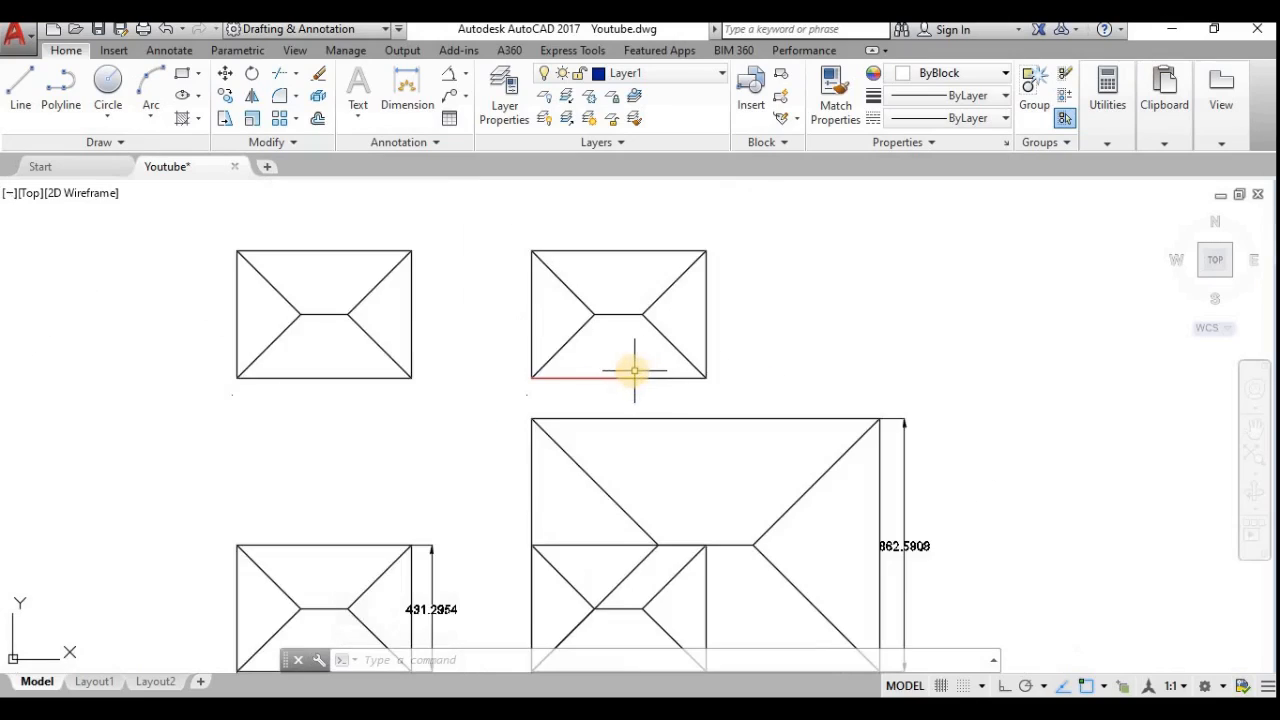
{"action": "type", "text": "c"}
{"action": "key", "text": "Return"}
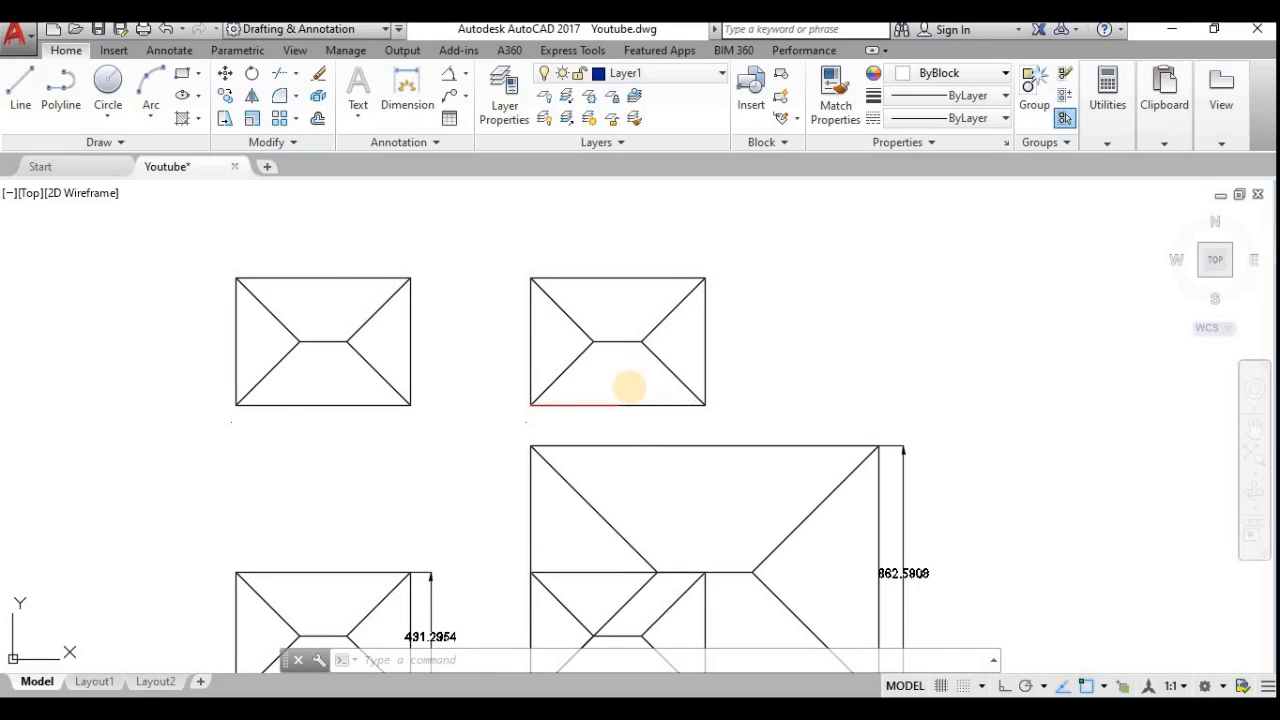
{"action": "left_click", "coordinate": [731, 409]}
{"action": "left_click", "coordinate": [495, 234]}
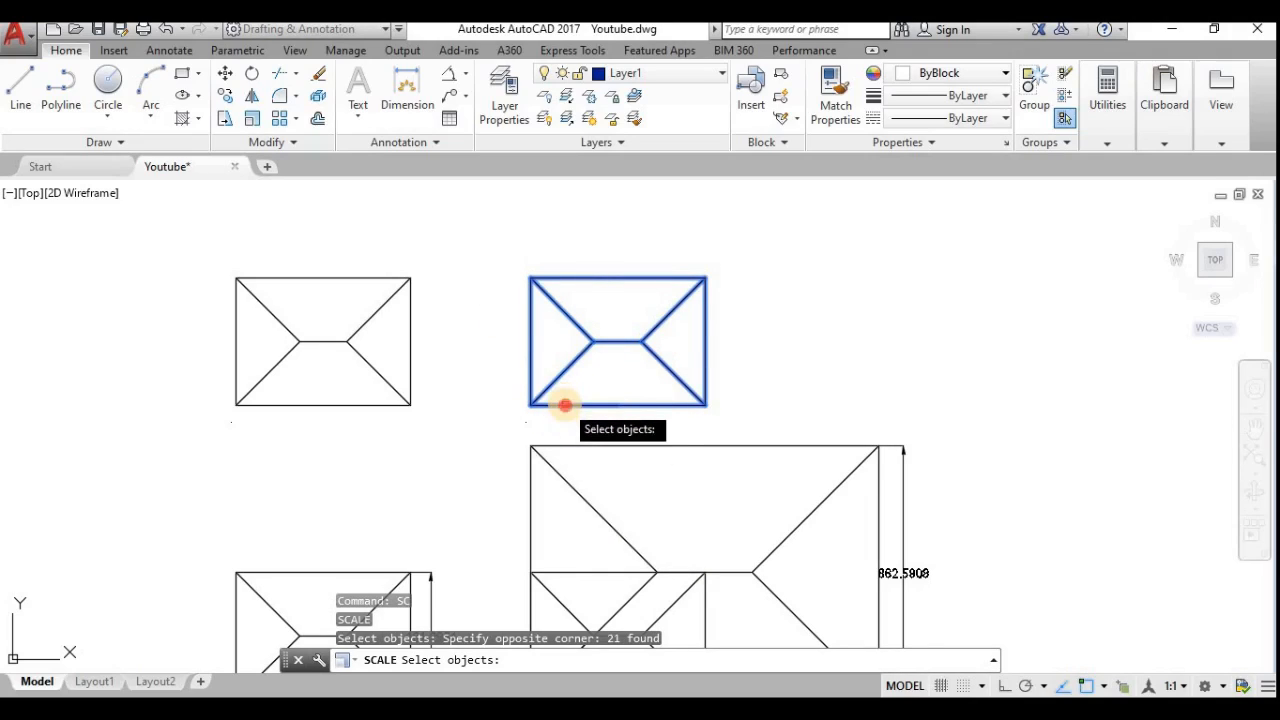
{"action": "left_click", "coordinate": [565, 405], "text": "shift"}
{"action": "scroll", "coordinate": [600, 430], "scroll_direction": "up", "scroll_amount": 4}
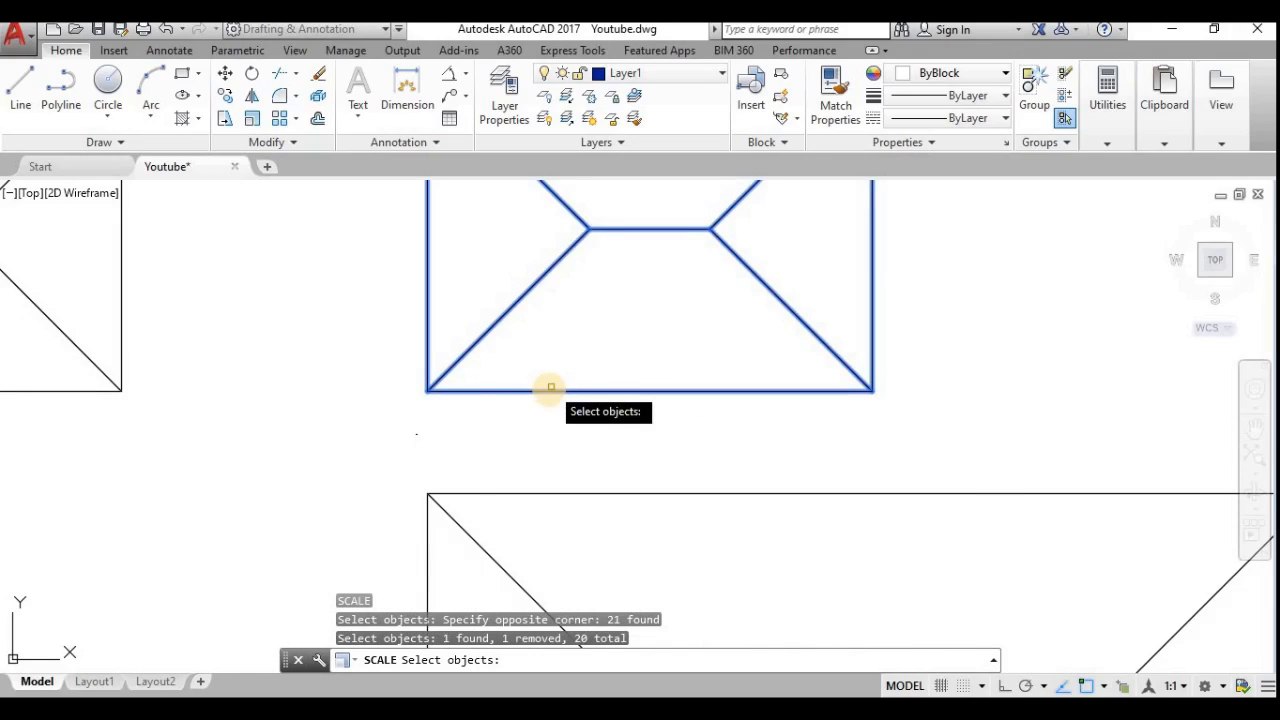
{"action": "scroll", "coordinate": [550, 387], "scroll_direction": "down", "scroll_amount": 2}
{"action": "scroll", "coordinate": [549, 388], "scroll_direction": "up", "scroll_amount": 2}
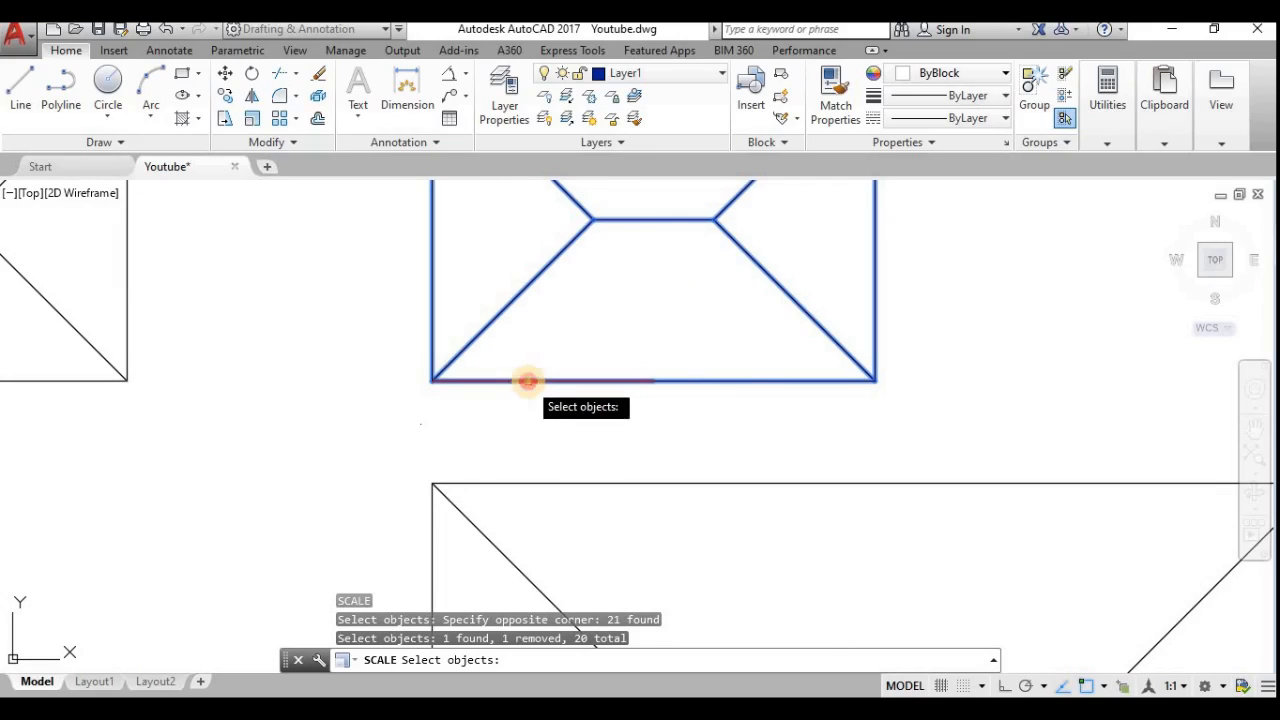
{"action": "left_click", "coordinate": [527, 381]}
{"action": "scroll", "coordinate": [501, 434], "scroll_direction": "down", "scroll_amount": 2}
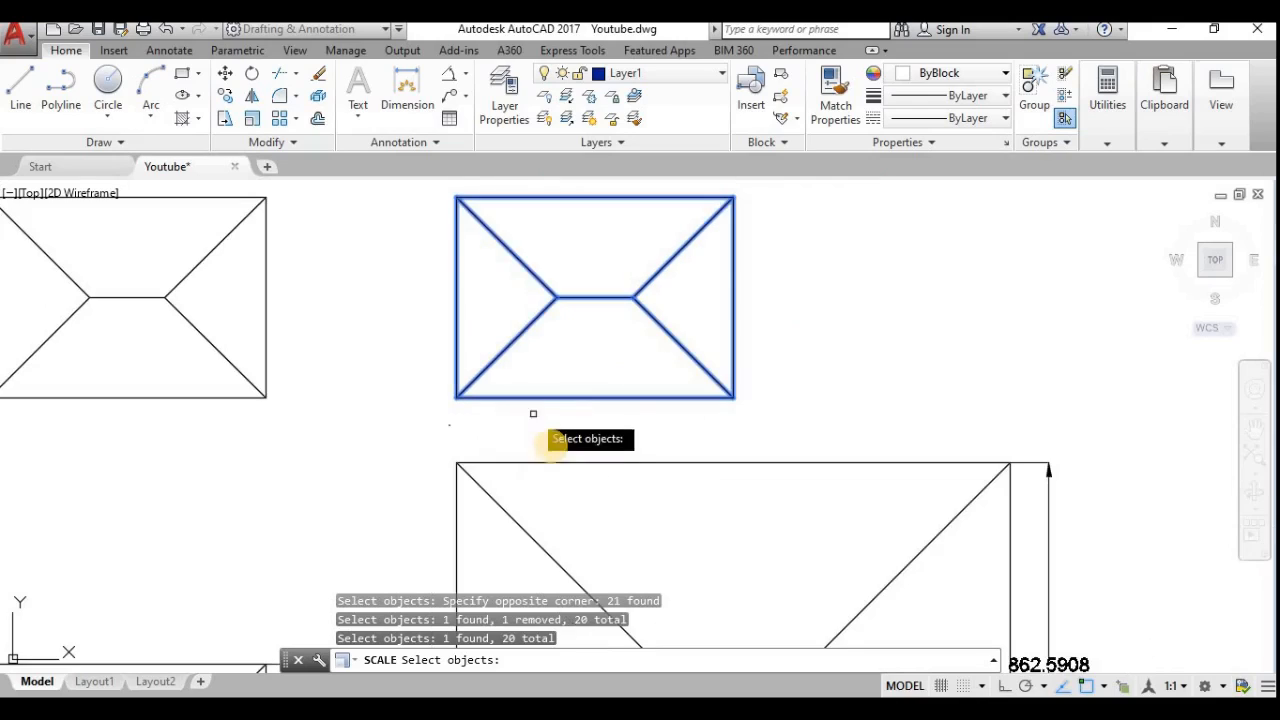
{"action": "mouse_move", "coordinate": [561, 460]}
{"action": "middle_mouse_down"}
{"action": "mouse_move", "coordinate": [581, 498]}
{"action": "mouse_move", "coordinate": [583, 460]}
{"action": "middle_mouse_up"}
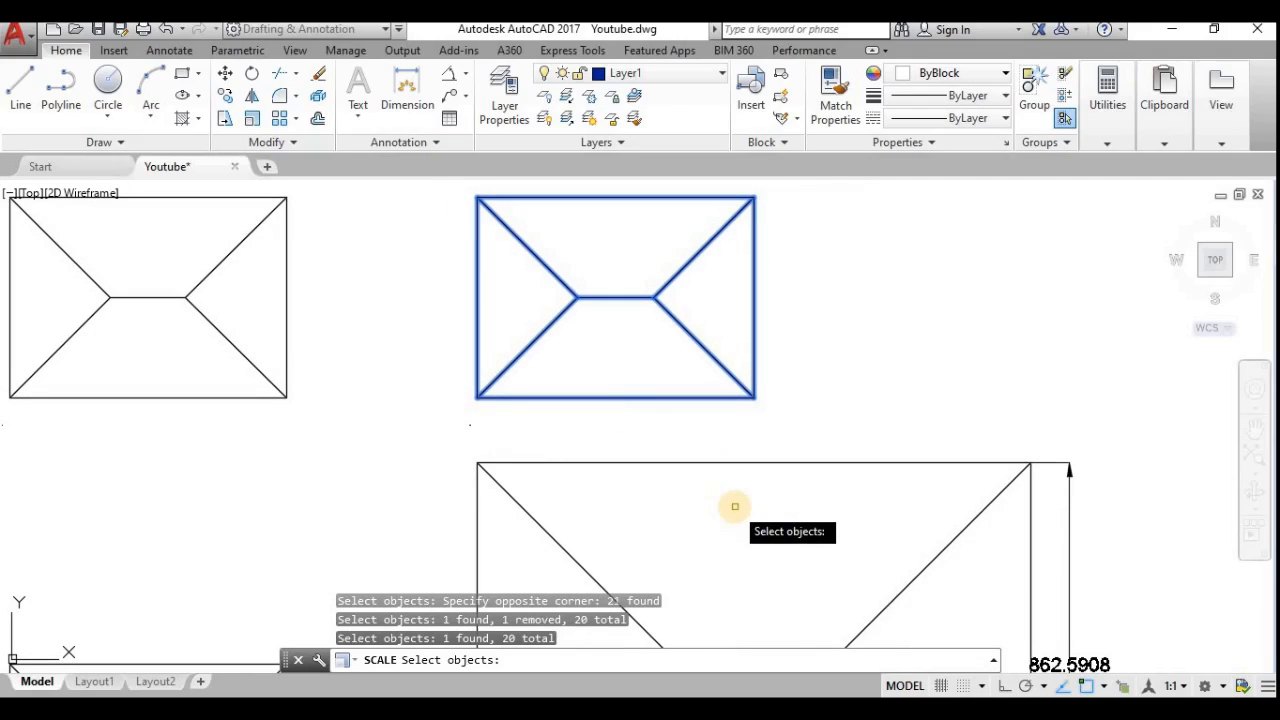
{"action": "key", "text": "Return"}
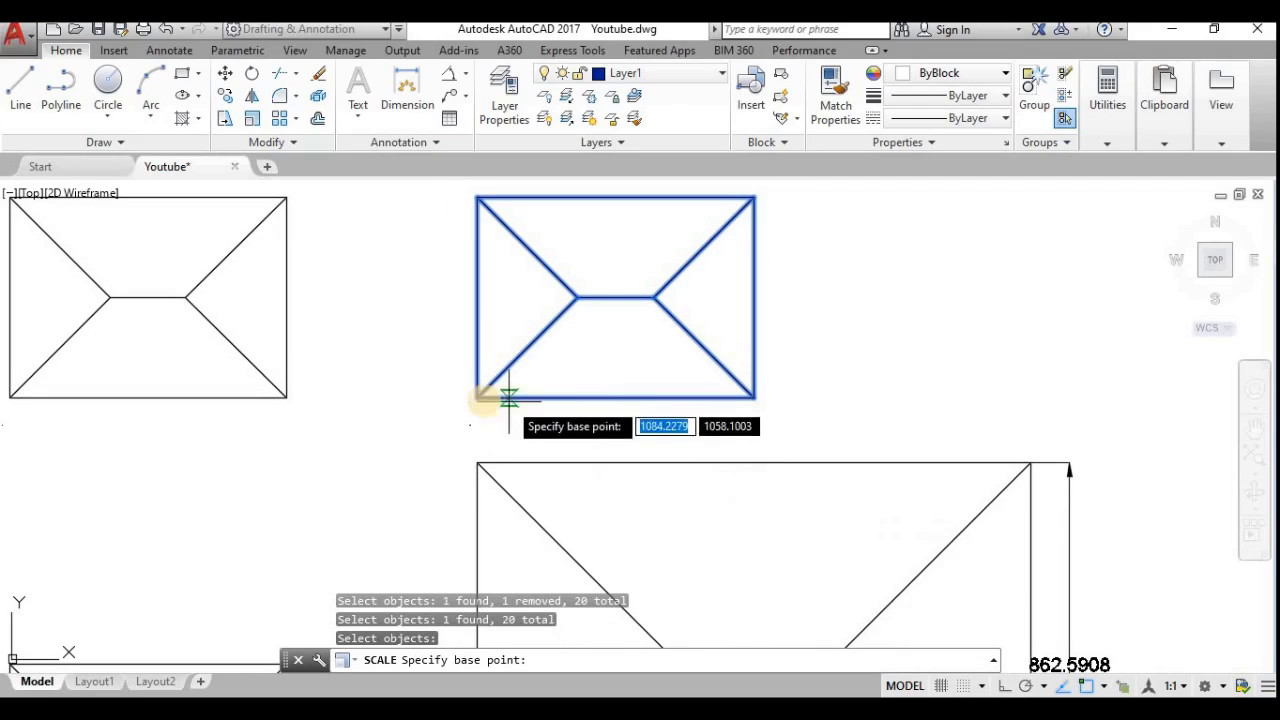
Step: Scale the plan by Reference about its lower-left corner, using its full bottom edge as reference length and the red line's right endpoint for the new length
{"action": "left_click", "coordinate": [477, 397]}
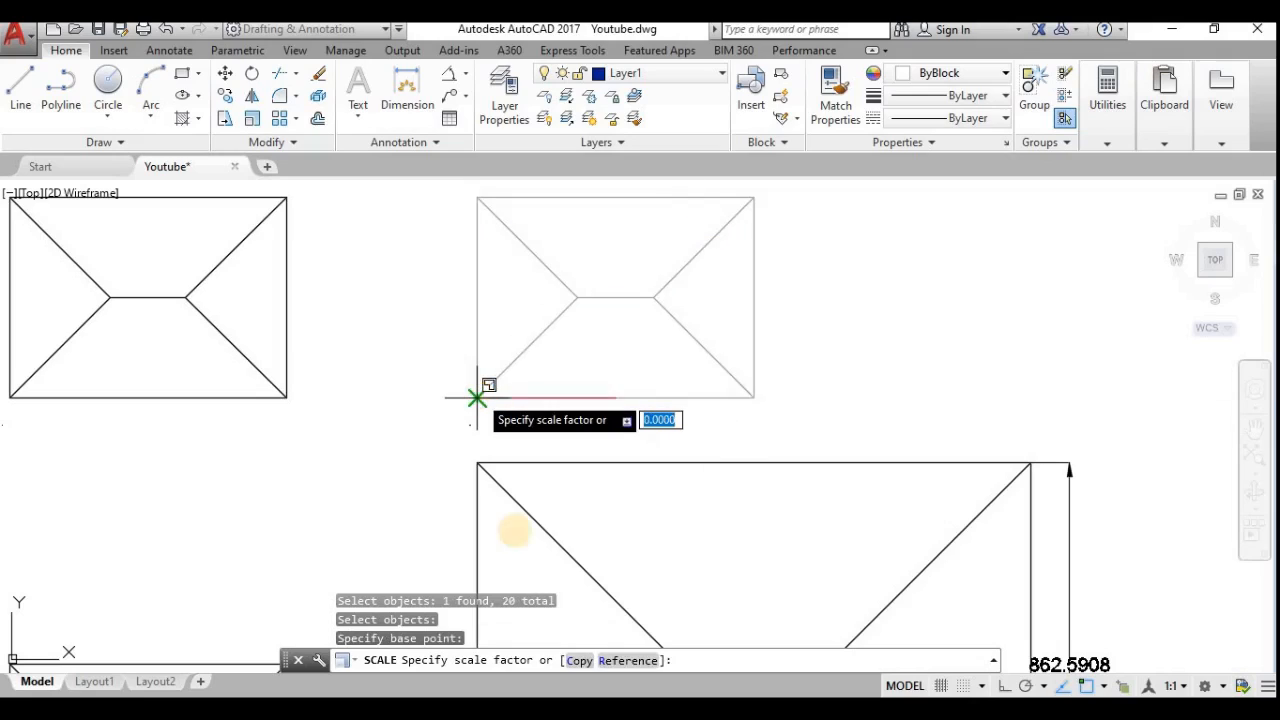
{"action": "left_click", "coordinate": [612, 664]}
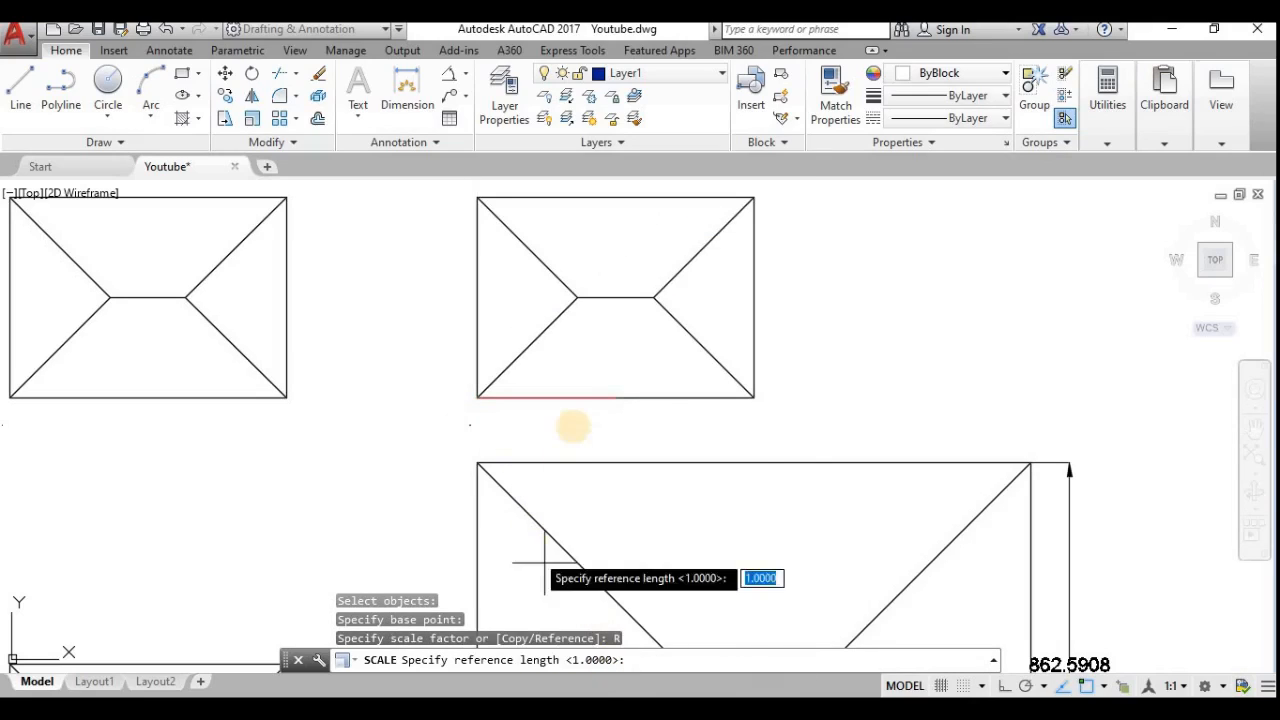
{"action": "left_click", "coordinate": [476, 399]}
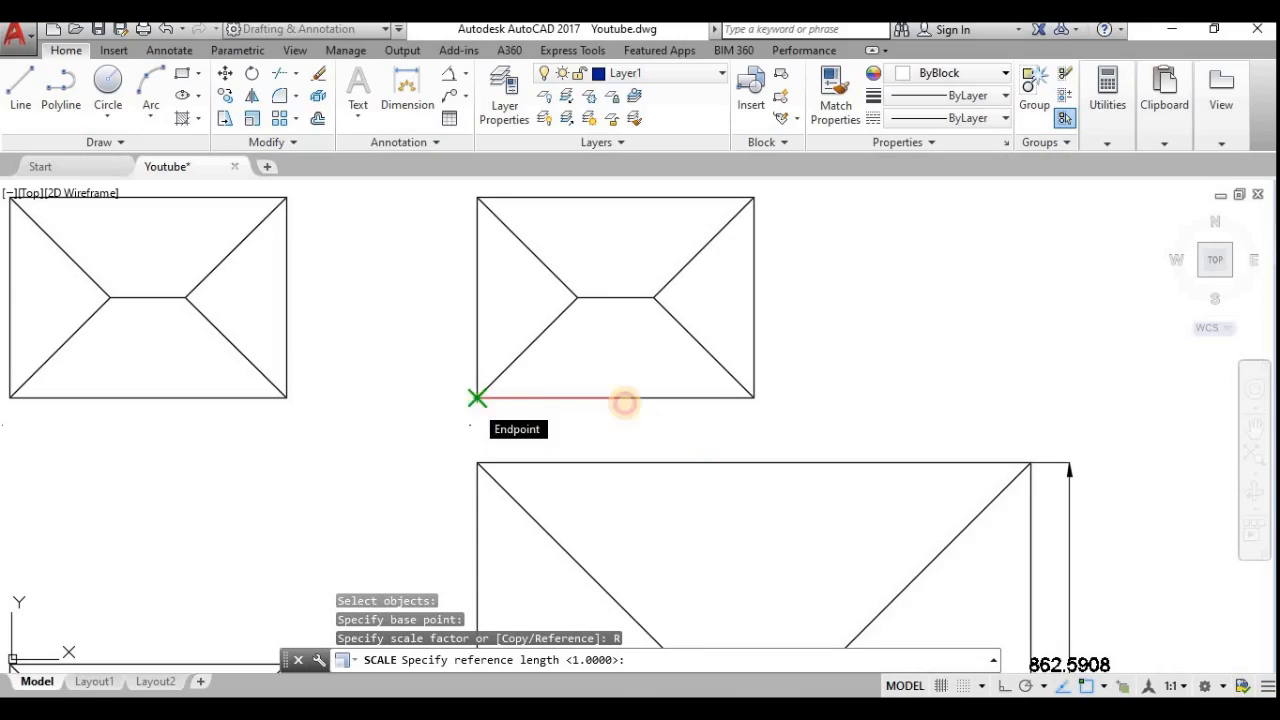
{"action": "left_click", "coordinate": [754, 398]}
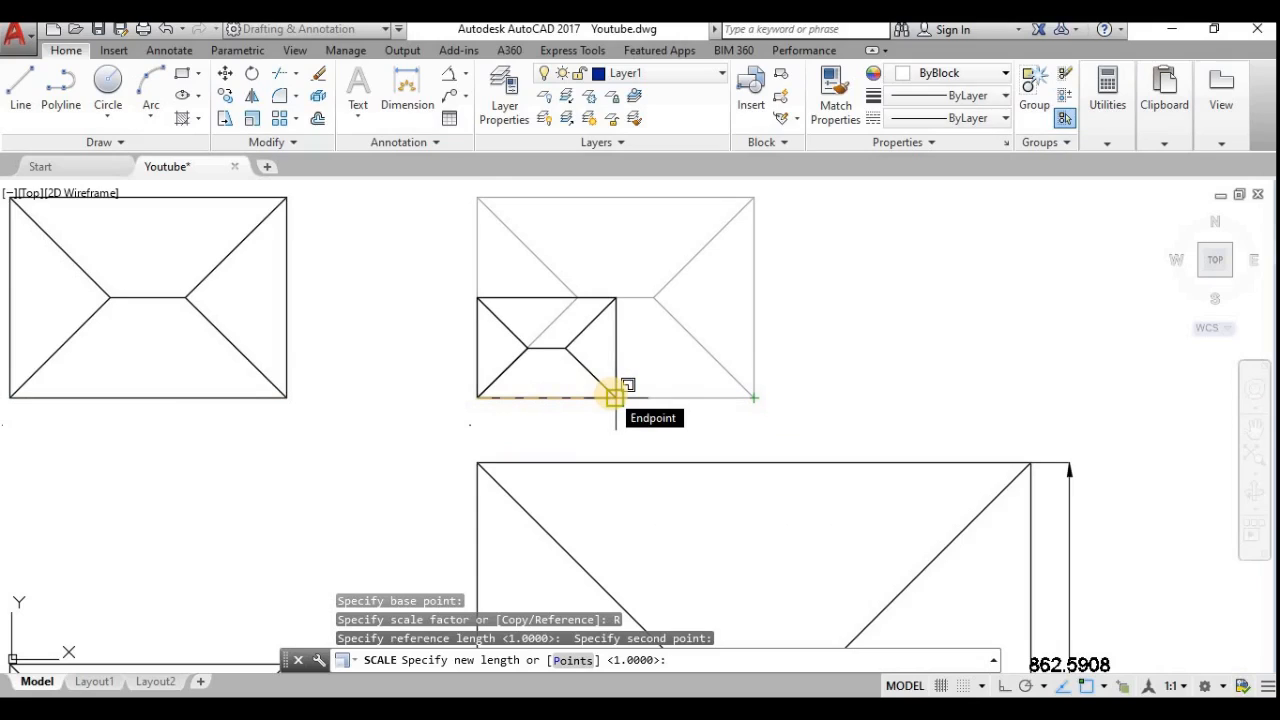
{"action": "left_click", "coordinate": [614, 397]}
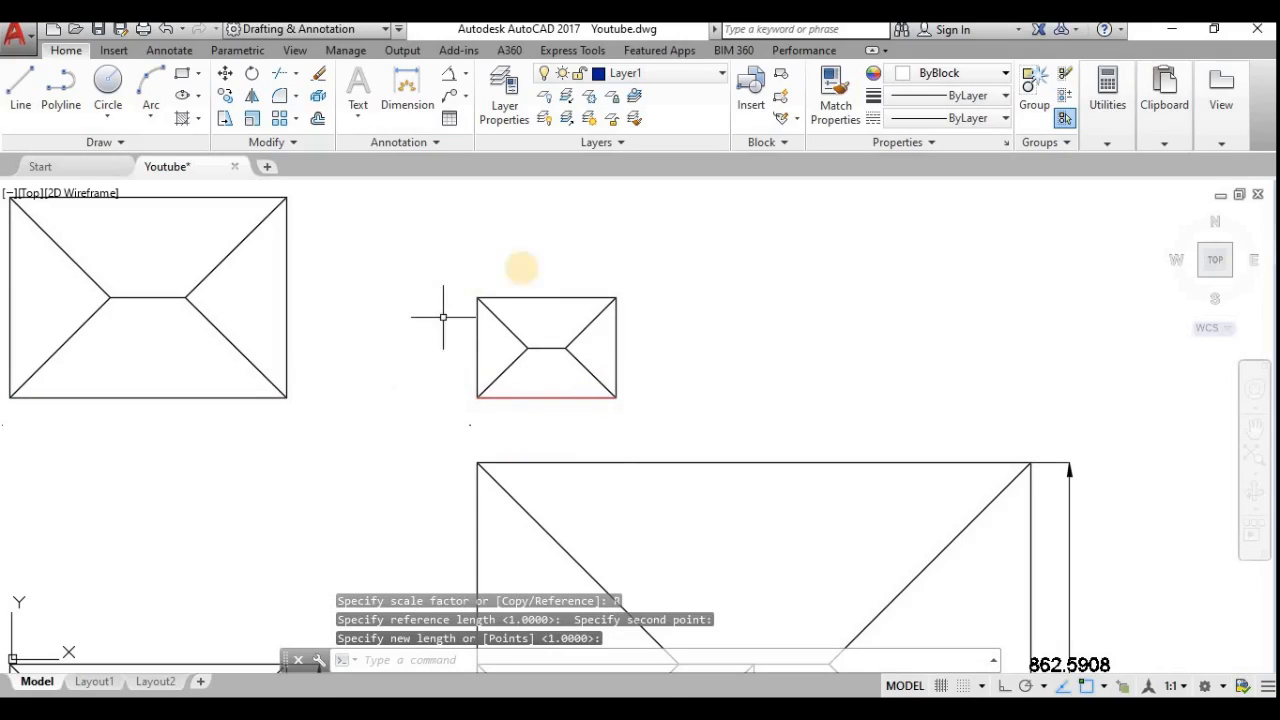
{"action": "scroll", "coordinate": [580, 345], "scroll_direction": "down", "scroll_amount": 3}
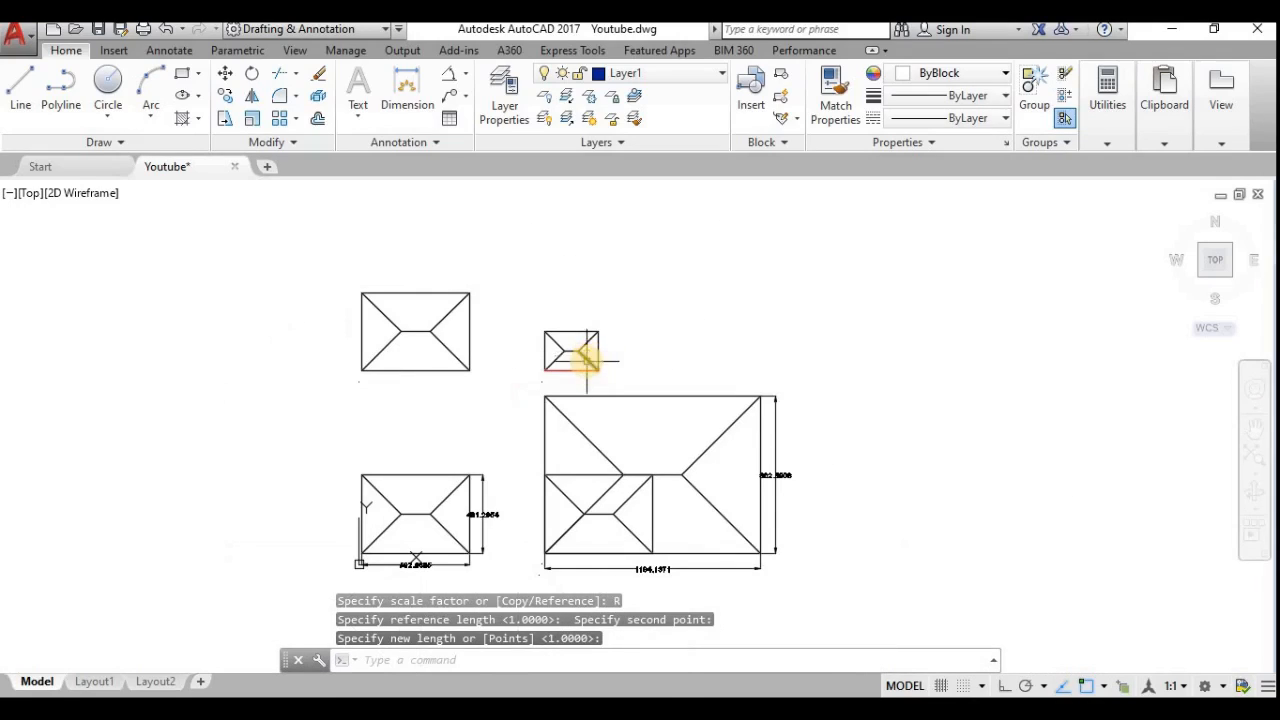
{"action": "scroll", "coordinate": [582, 371], "scroll_direction": "down", "scroll_amount": 2}
{"action": "middle_click_drag", "start_coordinate": [541, 449], "coordinate": [562, 391]}
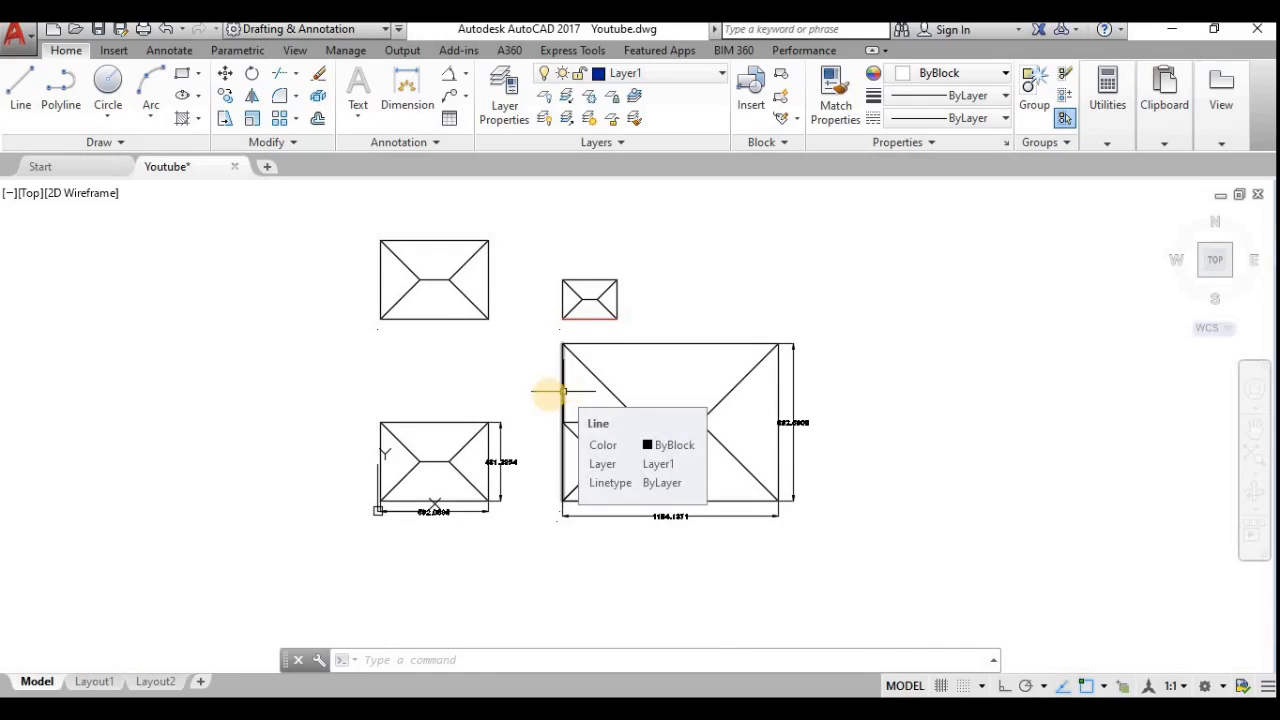
{"action": "middle_click_drag", "start_coordinate": [582, 317], "coordinate": [576, 347]}
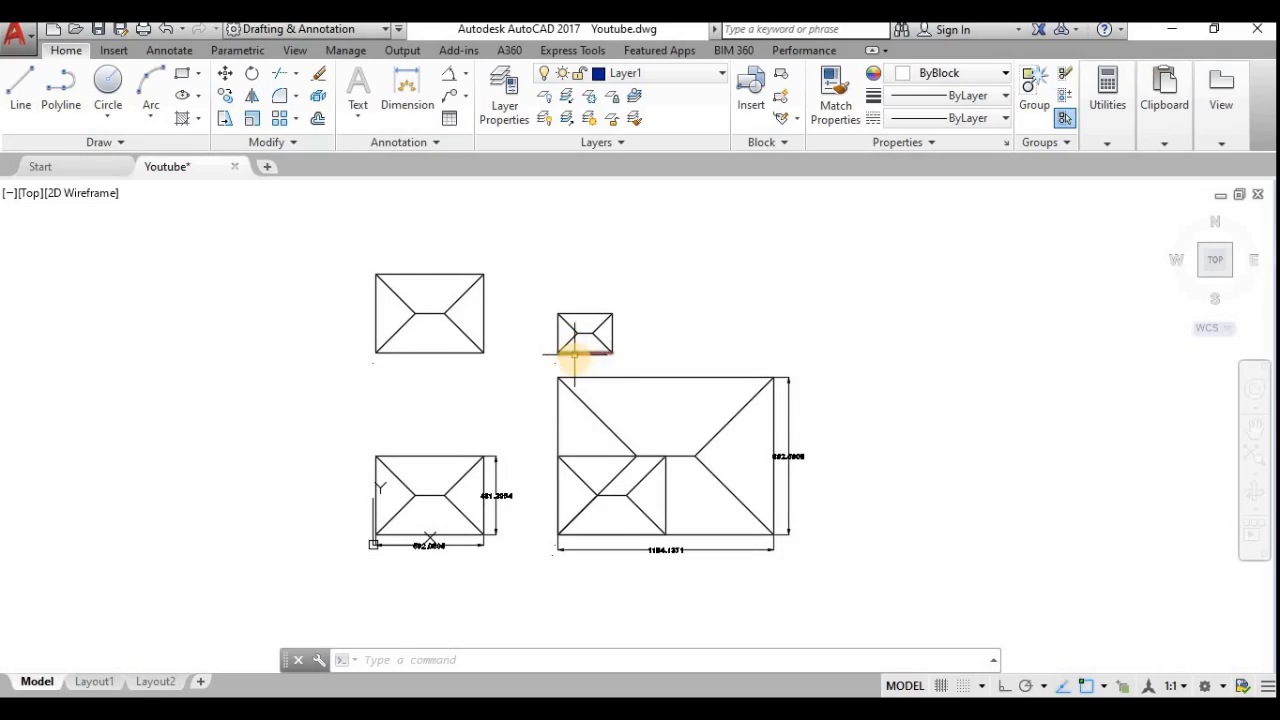